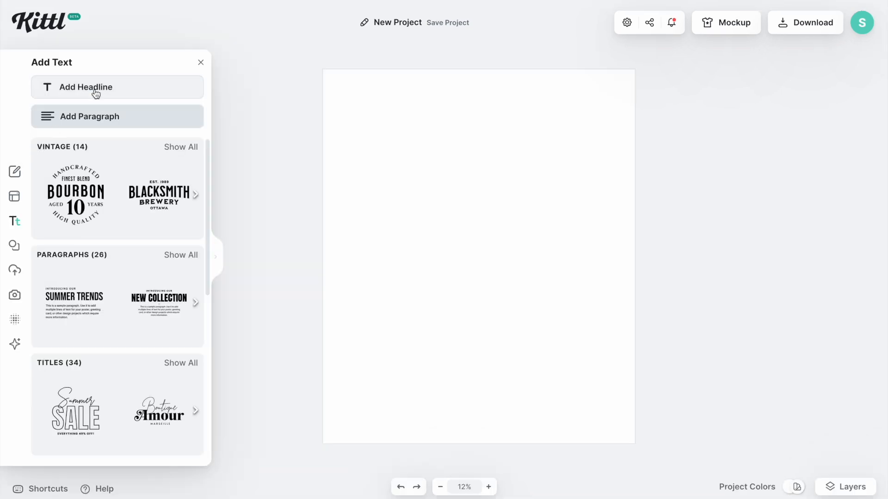
Add a headline text box and stretch it across the full page width
click(98, 91)
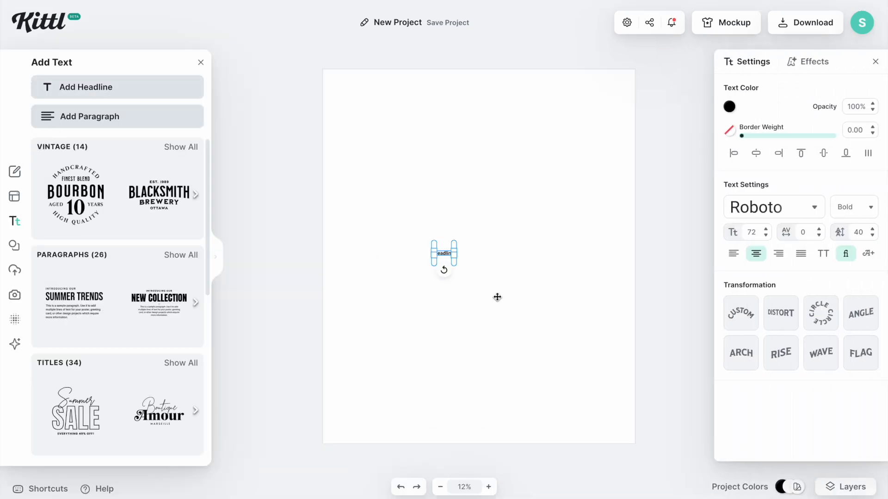
drag(456, 260, 634, 255)
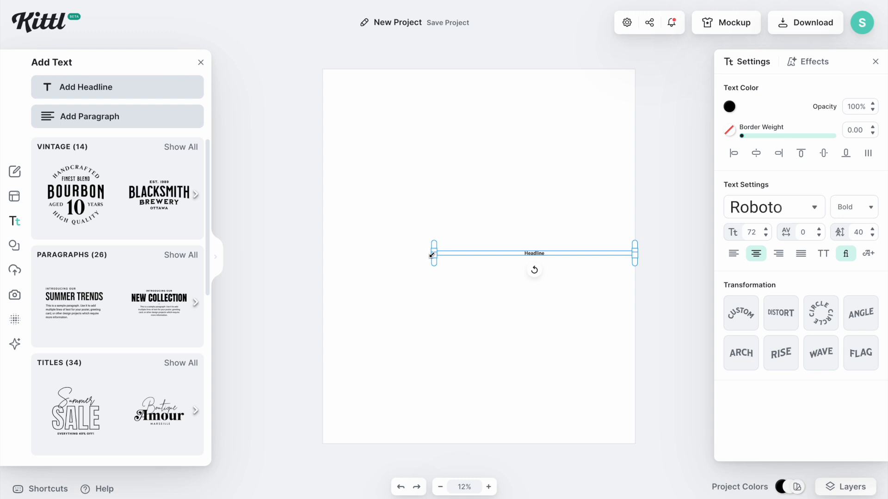
drag(422, 255, 323, 264)
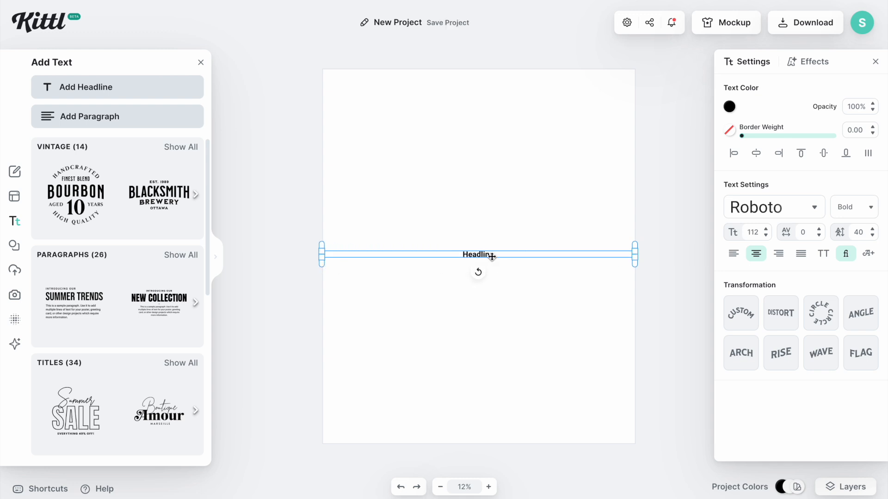
Replace the headline text with Third
double_click(490, 256)
double_click(490, 256)
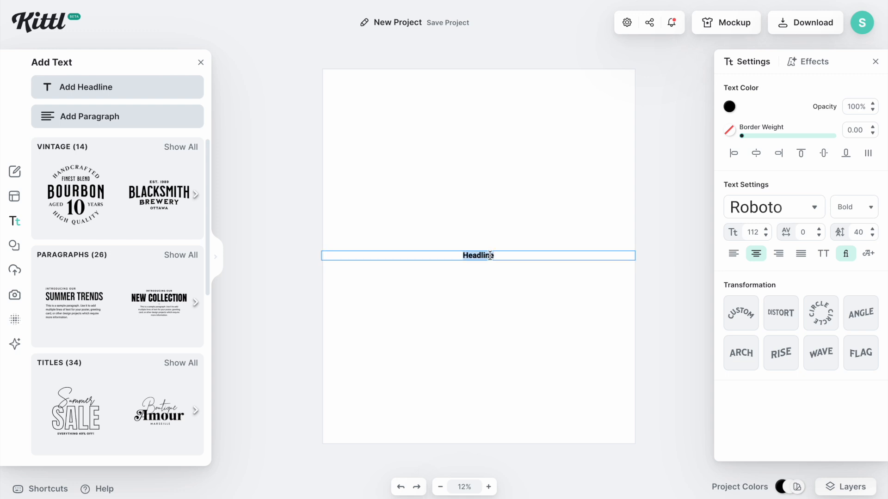
key(BackSpace)
text(Third)
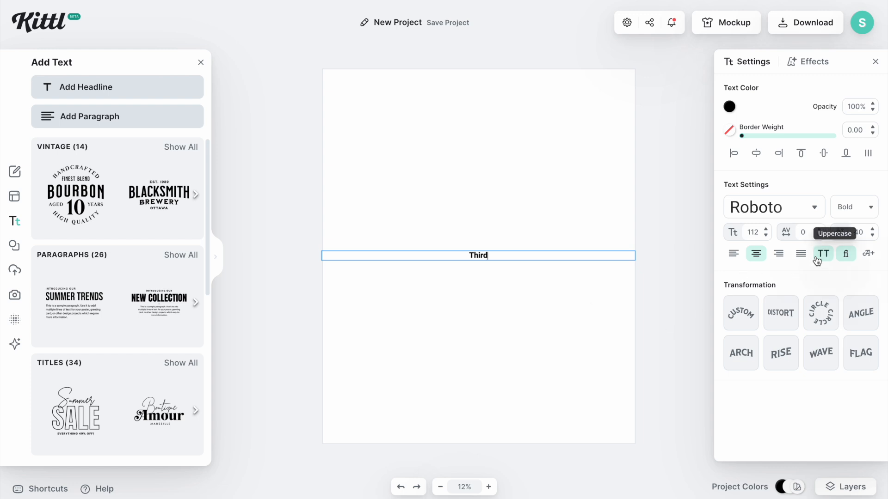
Set the headline's font size to 1000
double_click(759, 232)
text(900)
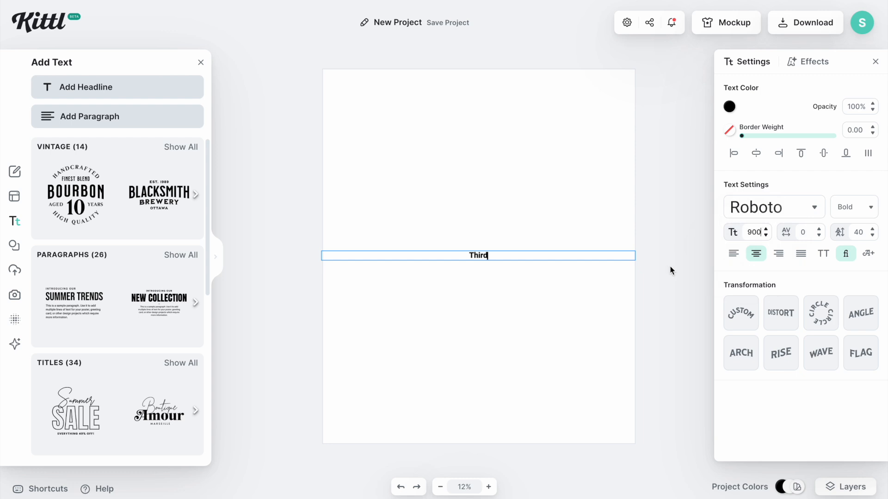
key(Return)
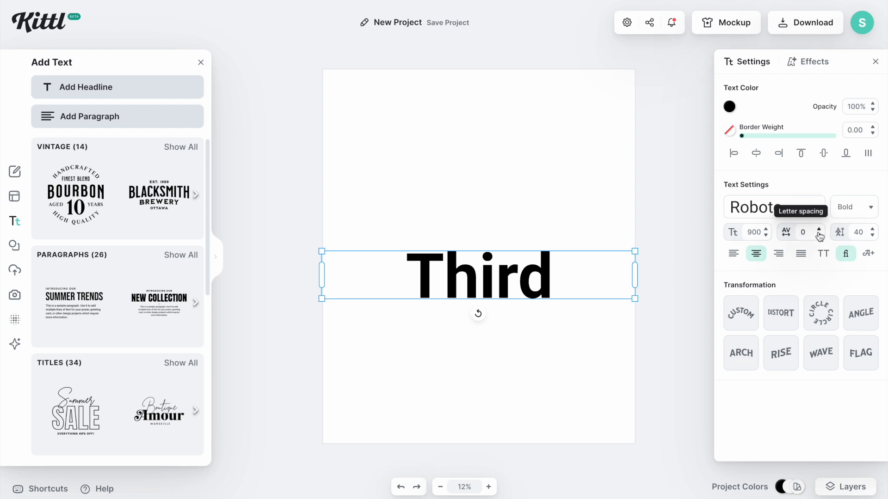
double_click(754, 232)
text(1000)
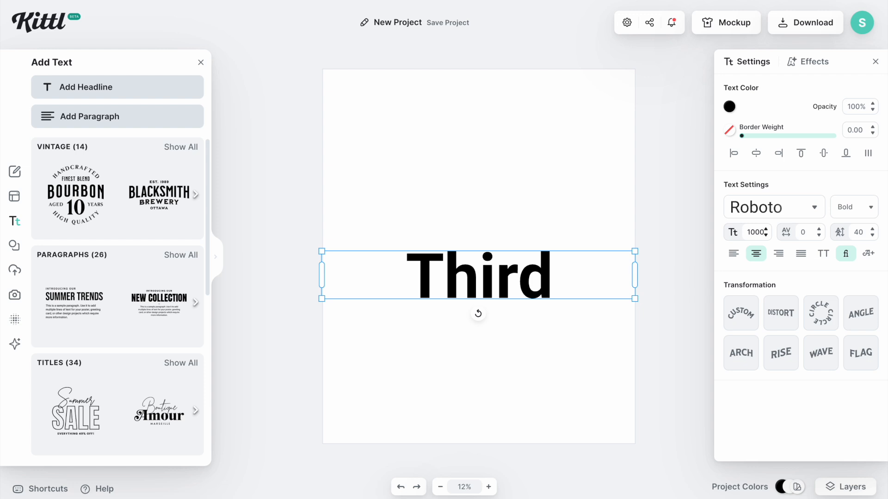
key(Return)
click(684, 267)
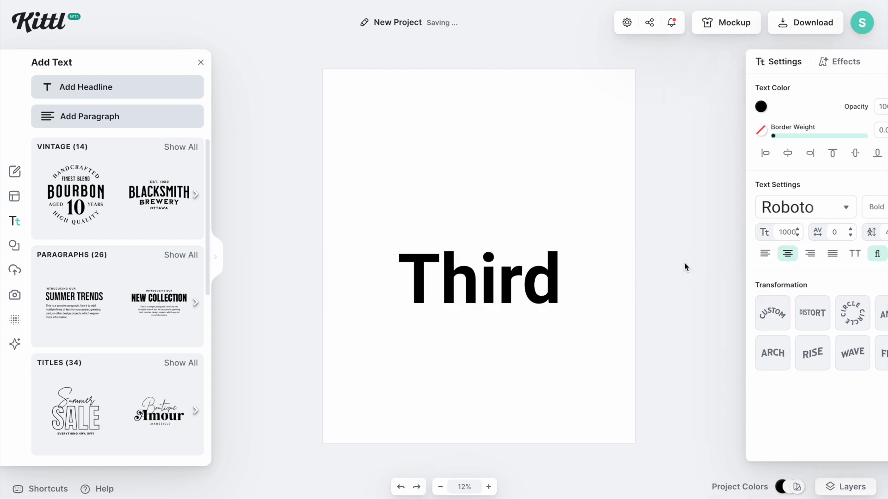
Search the typeface list for retro fonts for the selected text
click(486, 261)
double_click(477, 317)
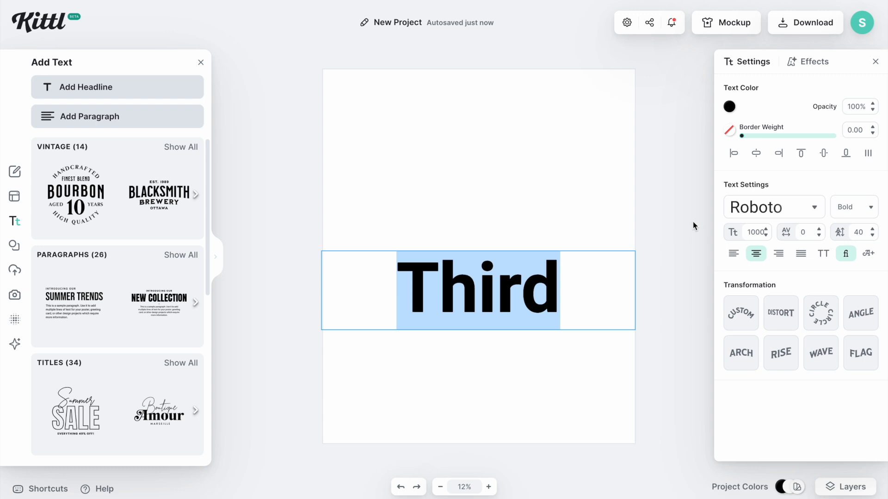
click(815, 211)
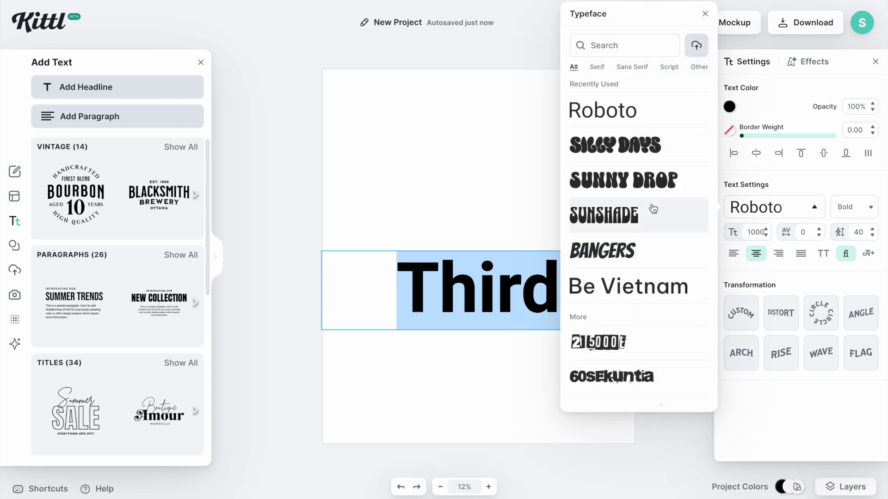
click(623, 45)
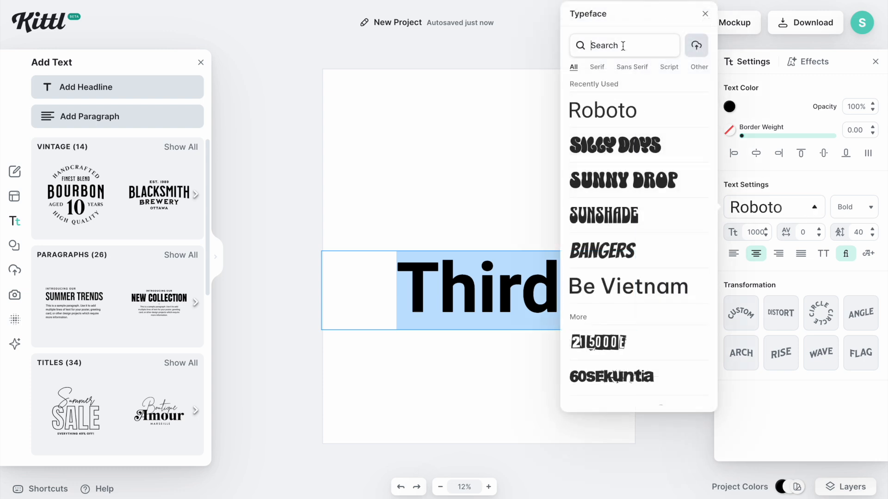
text(retro)
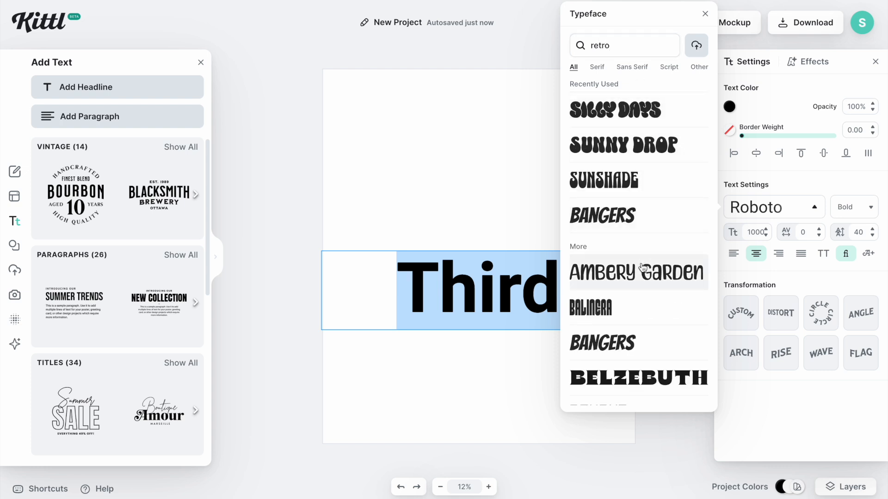
scroll(642, 267, down, 5)
scroll(642, 268, down, 4)
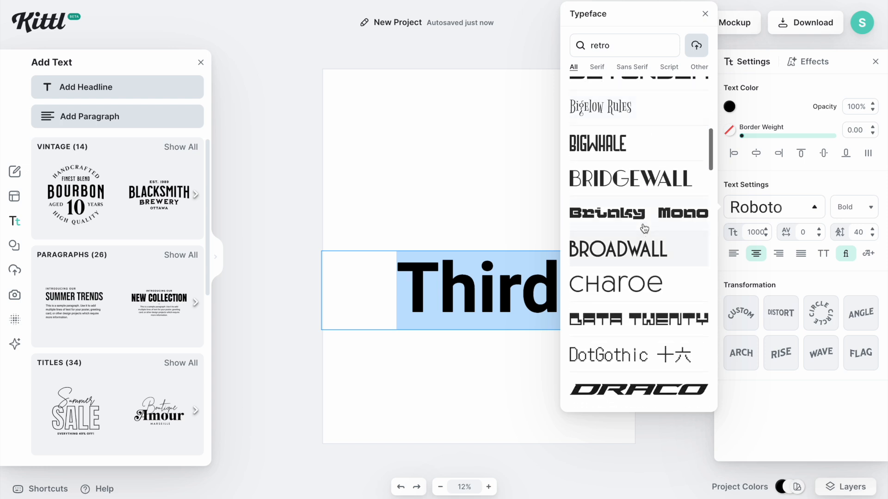
Try the Briaky Mono, Dressed, Good Girl and Grisly Beast typefaces on the text
click(642, 214)
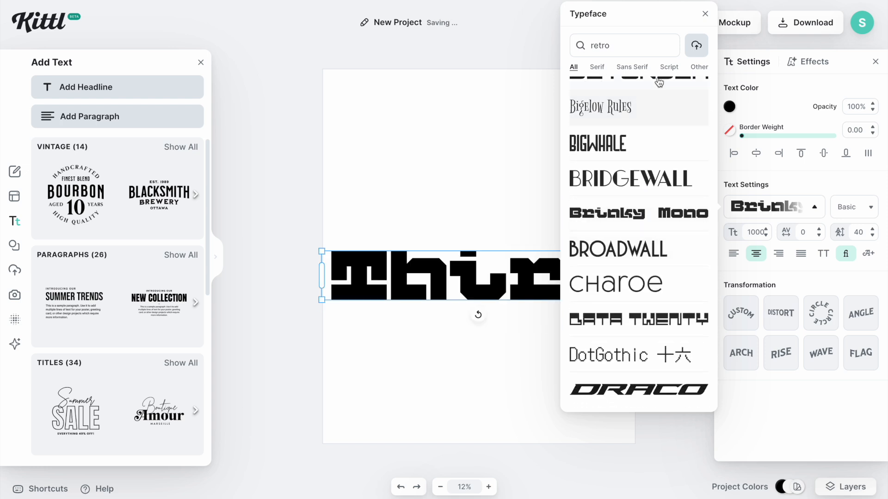
scroll(659, 185, down, 4)
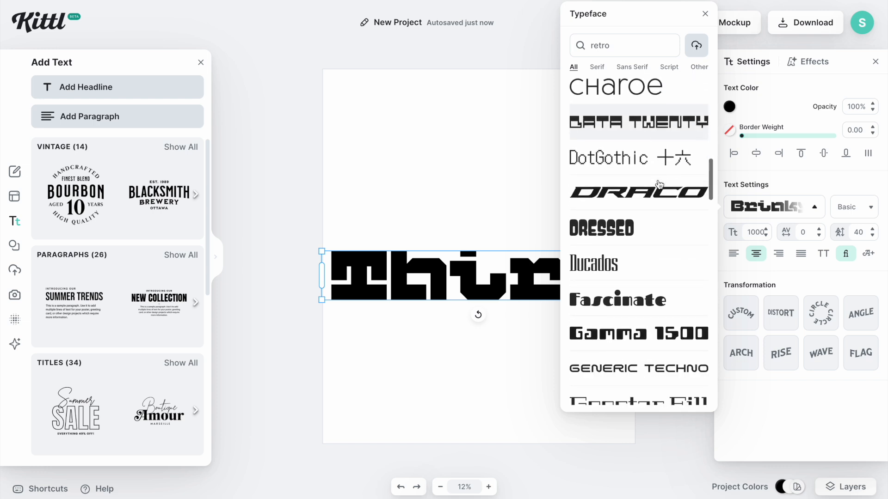
click(631, 228)
scroll(632, 228, down, 2)
scroll(632, 228, down, 3)
click(621, 278)
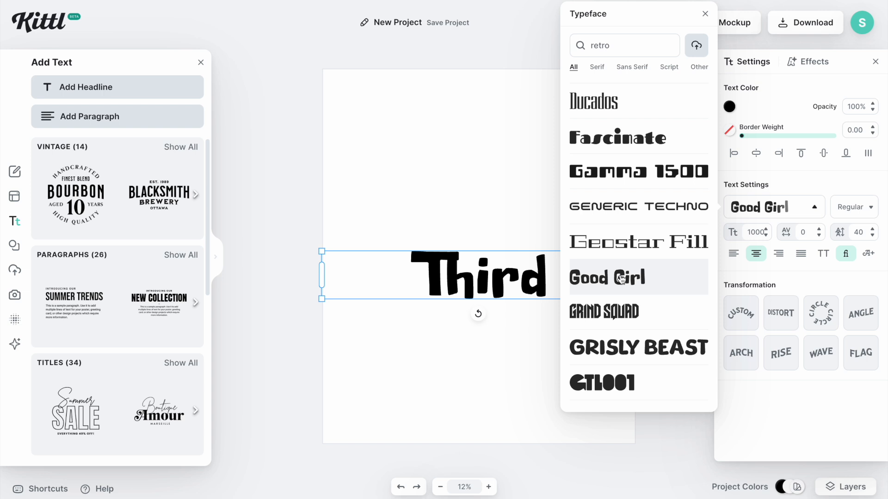
scroll(621, 278, down, 3)
click(628, 255)
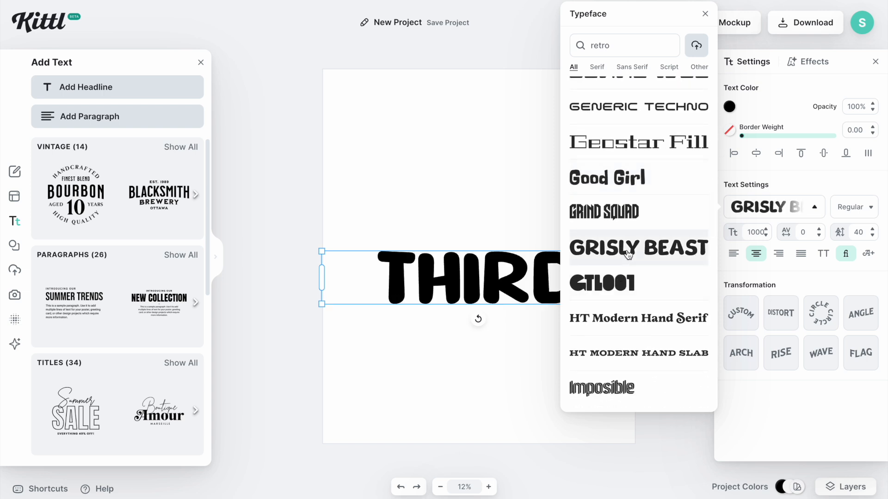
Apply the Silly Days typeface to the text
scroll(627, 255, down, 6)
scroll(627, 255, down, 6)
scroll(626, 250, down, 2)
scroll(626, 256, up, 16)
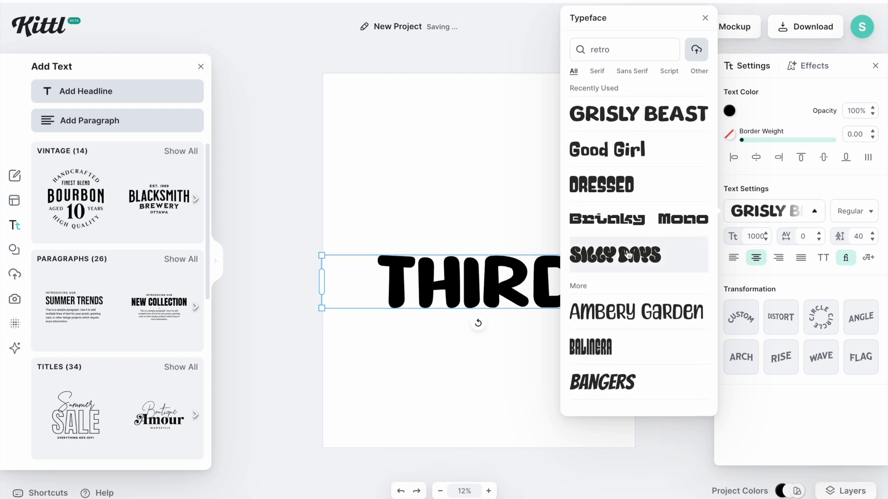
click(629, 254)
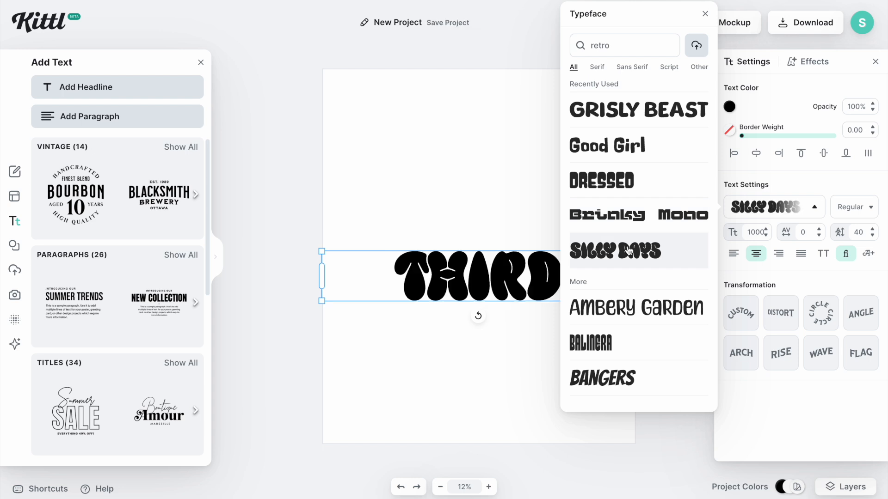
click(537, 213)
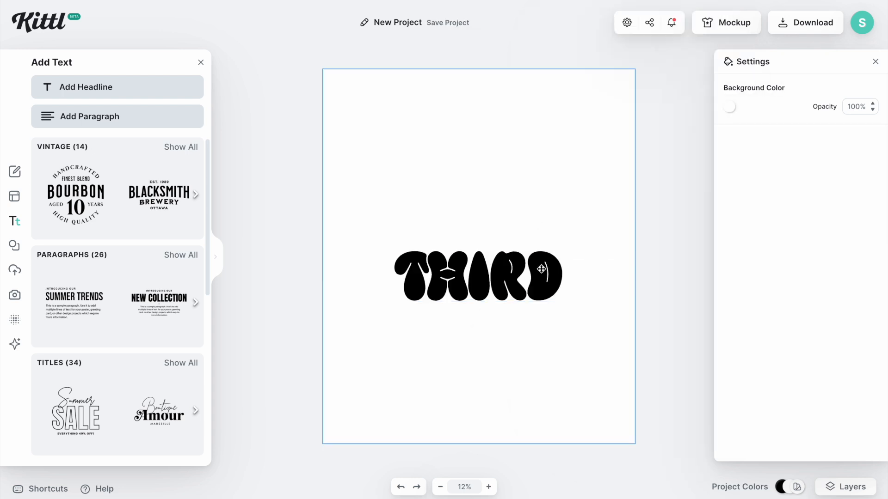
Move the THIRD text up near the top of the page
click(518, 283)
drag(517, 283, 523, 143)
click(521, 171)
click(516, 143)
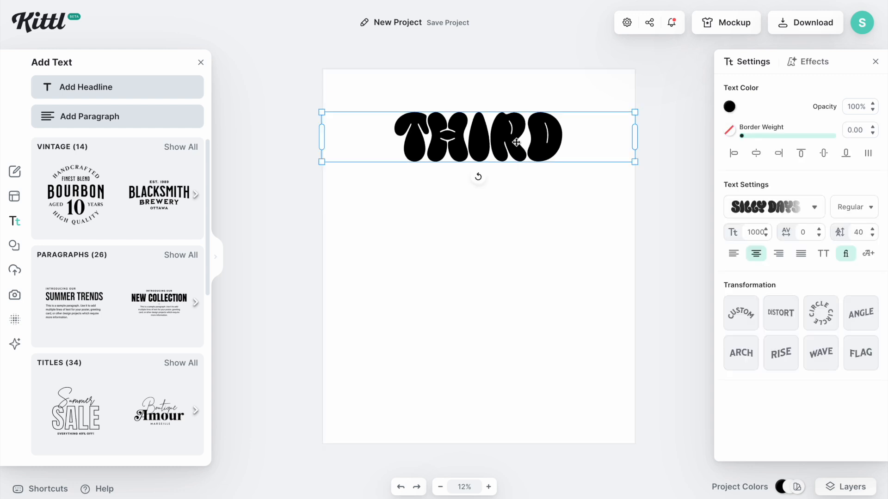
Paste two copies of the THIRD text and stack them below the original
key(ctrl+v)
drag(516, 142, 503, 191)
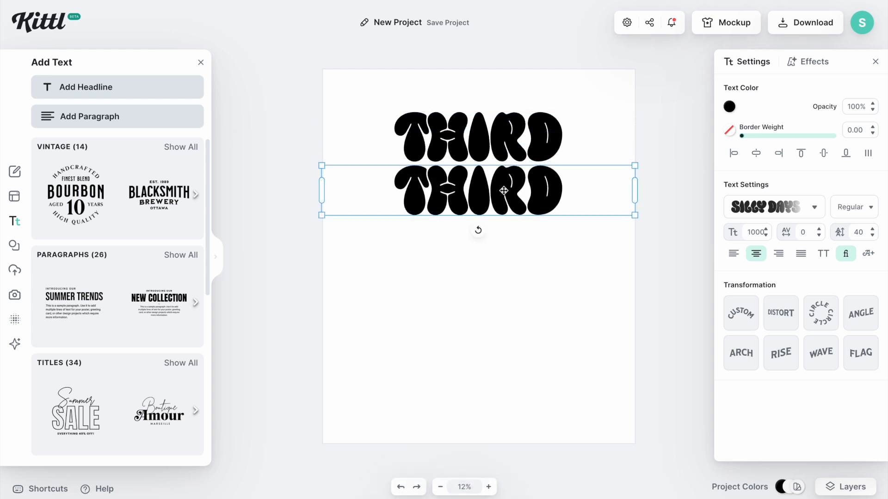
key(ctrl+v)
drag(504, 190, 493, 245)
Change the second line's text to GRADE
click(499, 185)
double_click(495, 198)
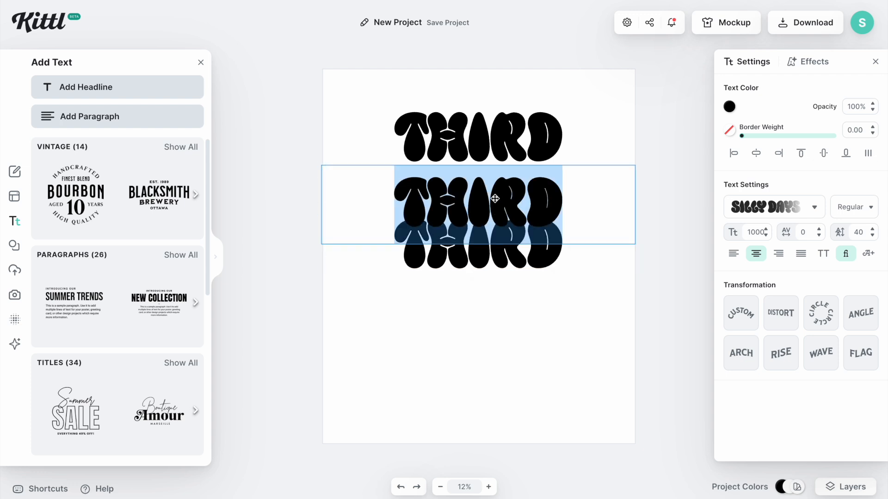
key(BackSpace)
text(GRADE)
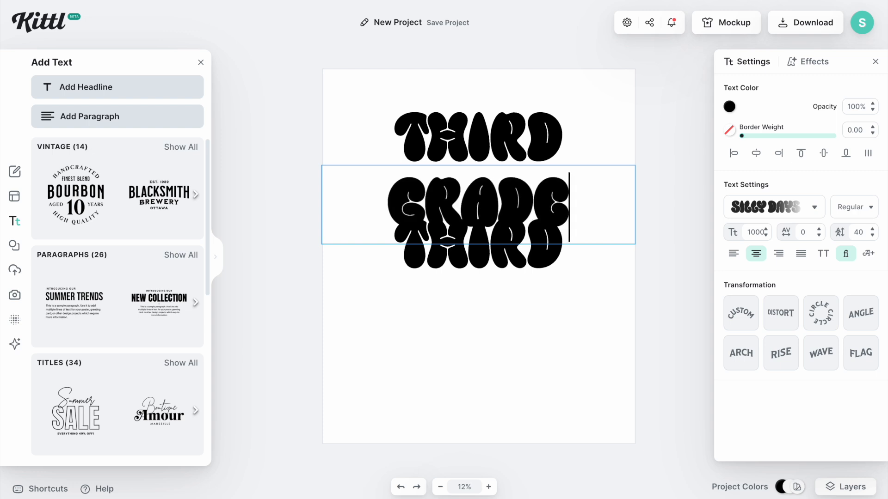
key(Escape)
Replace the third line's text with TACHER
double_click(484, 257)
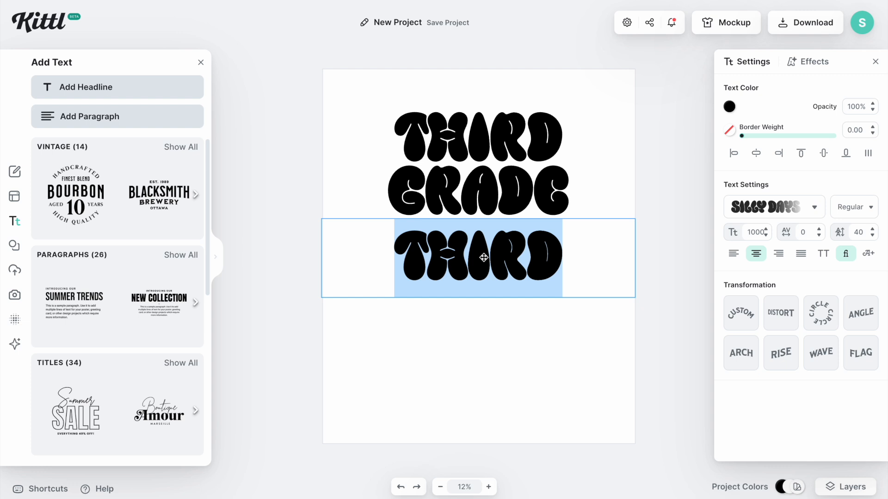
text(TACHER)
key(Return)
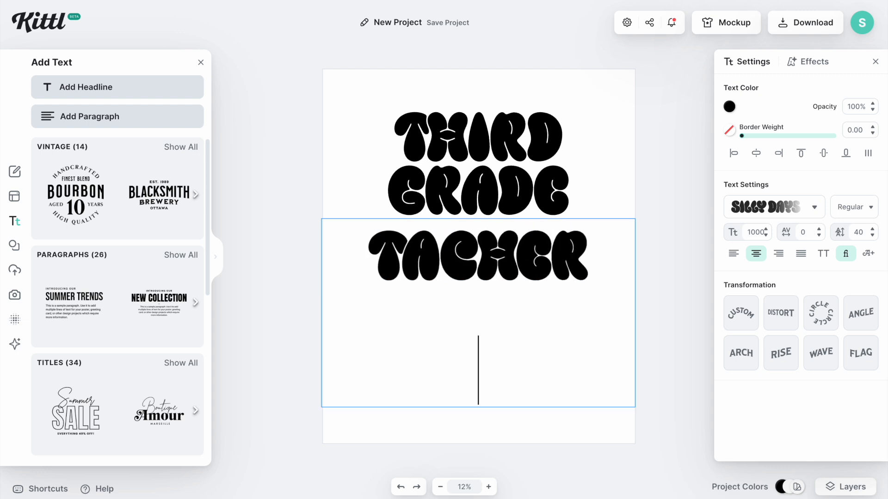
key(Escape)
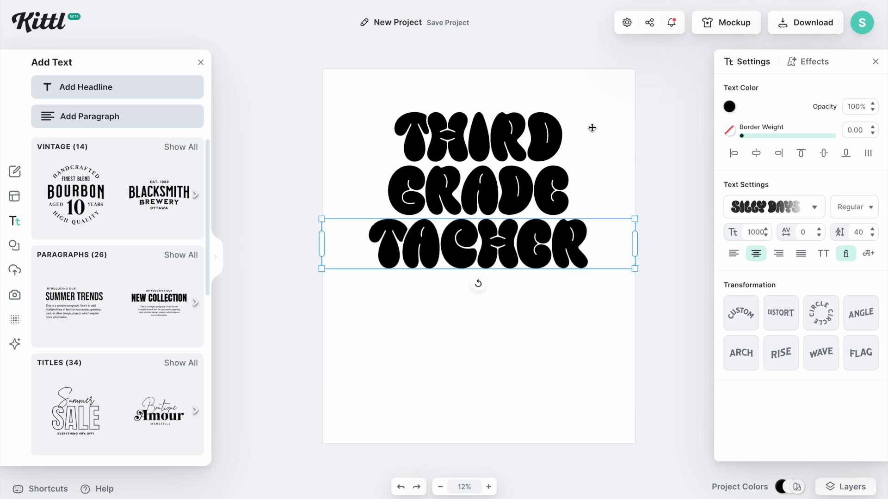
Enlarge the third line to font size about 1346 and fit its box to the page width
click(563, 322)
click(538, 246)
drag(636, 271, 622, 267)
drag(537, 262, 534, 262)
drag(624, 267, 652, 291)
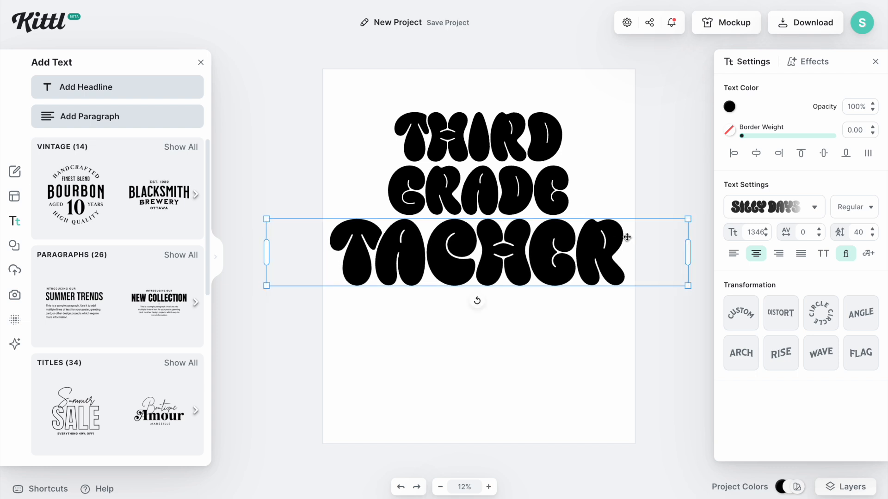
drag(687, 251, 635, 255)
drag(318, 253, 322, 253)
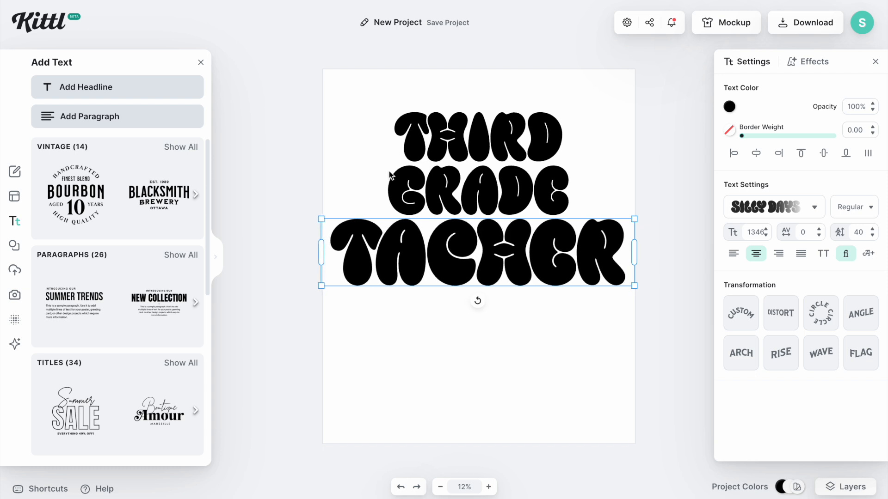
Scale up the GRADE line to fill the page width
click(442, 185)
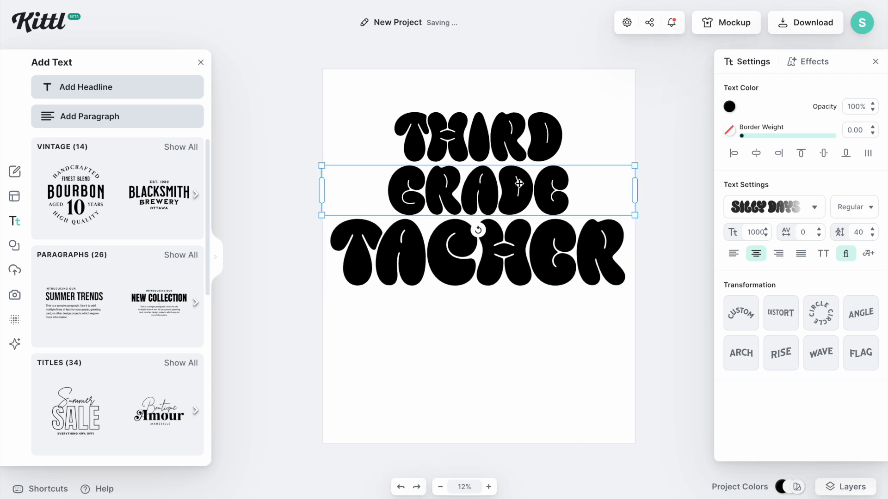
drag(636, 194, 667, 220)
click(633, 172)
click(632, 166)
double_click(542, 182)
click(547, 182)
key(Escape)
Reposition the GRADE and third lines lower so they stack evenly
drag(560, 204, 562, 176)
click(545, 126)
click(536, 257)
drag(536, 257, 535, 288)
click(535, 190)
drag(535, 188, 532, 208)
Scale up the THIRD line to fill the page width at the top
click(515, 137)
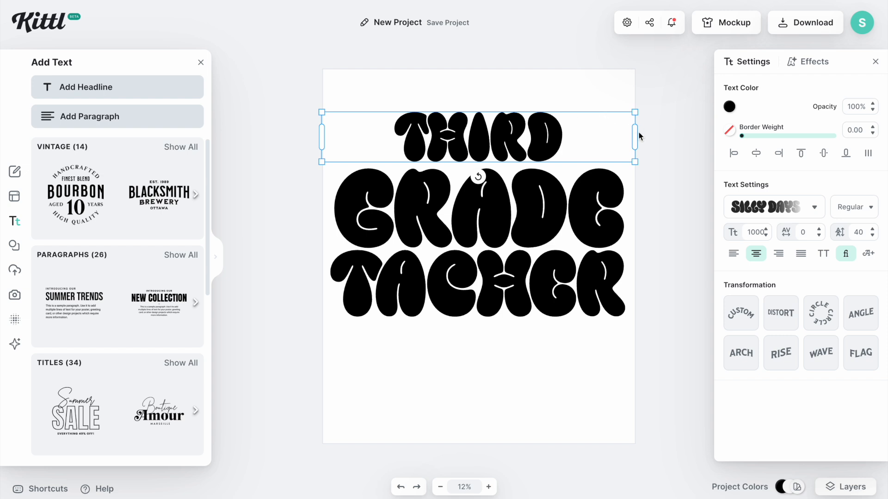
drag(624, 136, 502, 143)
drag(501, 112, 601, 101)
Move the third line down and change its text to TEACHER
click(550, 281)
drag(551, 282, 550, 303)
double_click(535, 303)
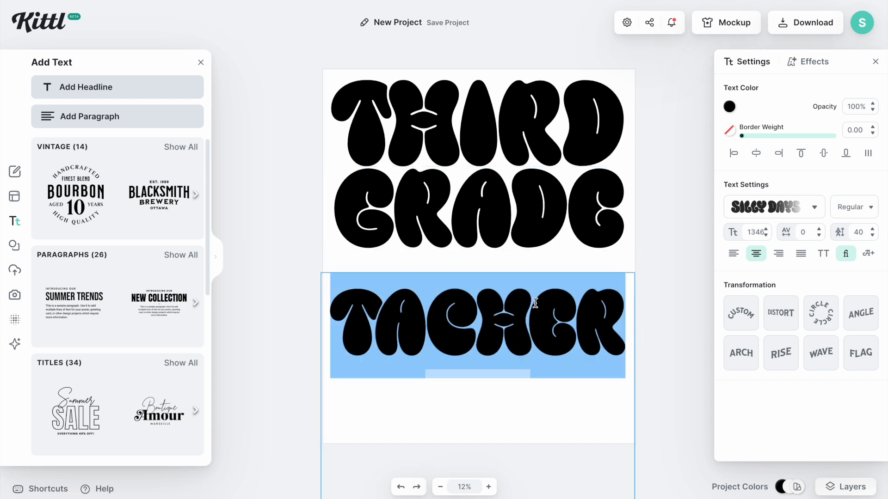
text(TEACHER)
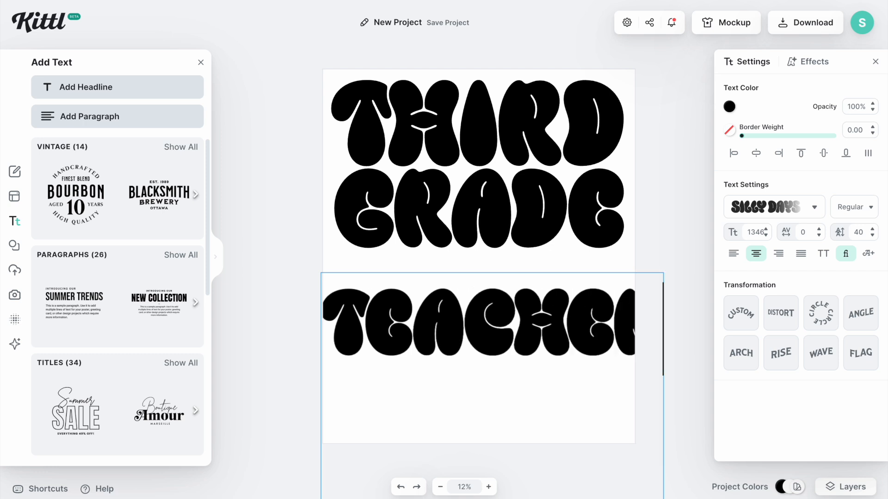
click(645, 215)
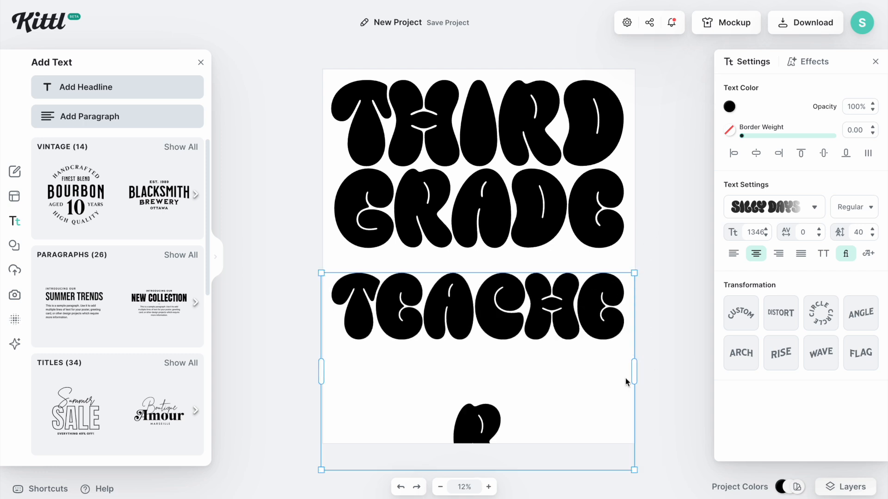
Resize the TEACHER line to fill the page width and place it just below GRADE
drag(634, 274, 608, 293)
drag(607, 377, 644, 350)
drag(563, 339, 564, 304)
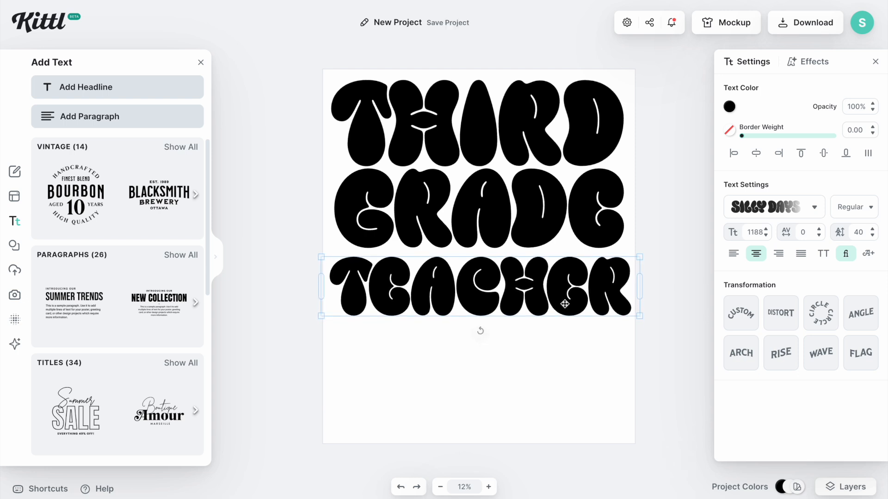
drag(564, 304, 563, 299)
click(681, 237)
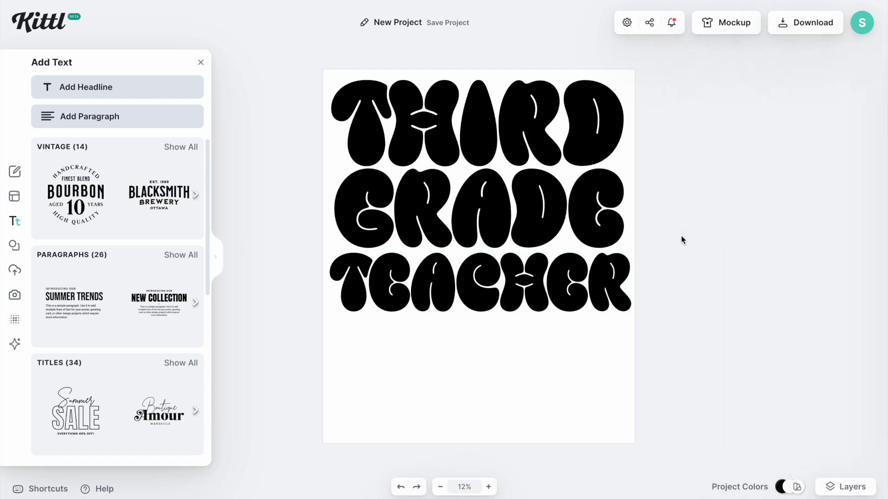
Try out the transformation presets on the THIRD line, ending with Distort selected
double_click(523, 136)
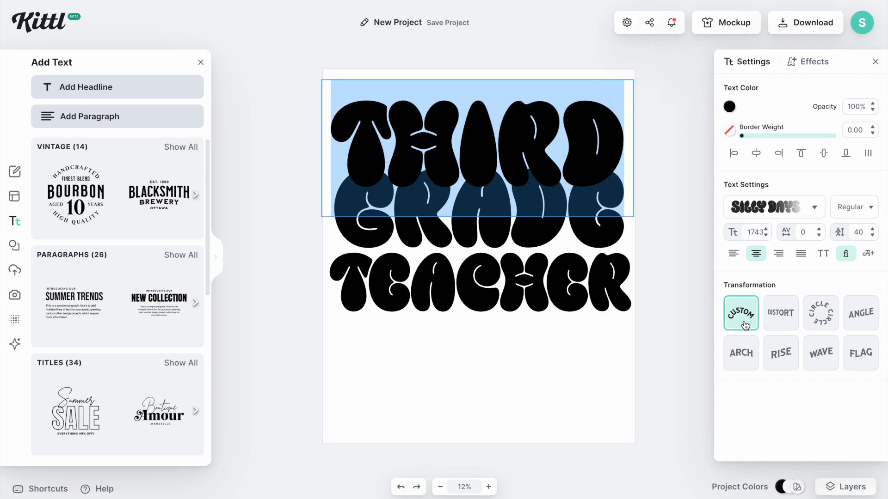
click(780, 314)
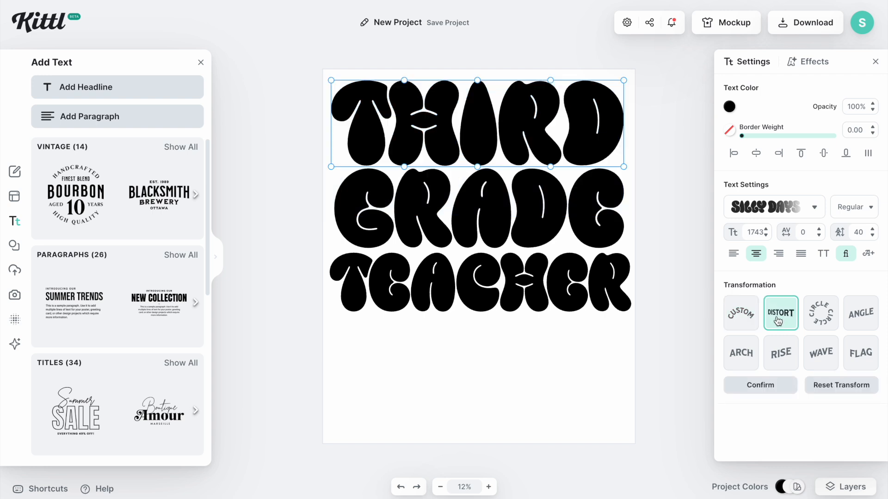
click(820, 319)
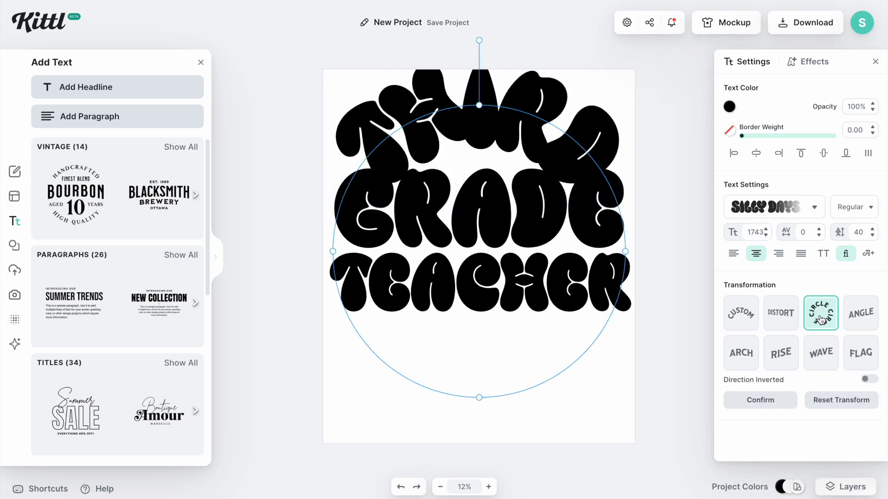
click(861, 319)
click(739, 365)
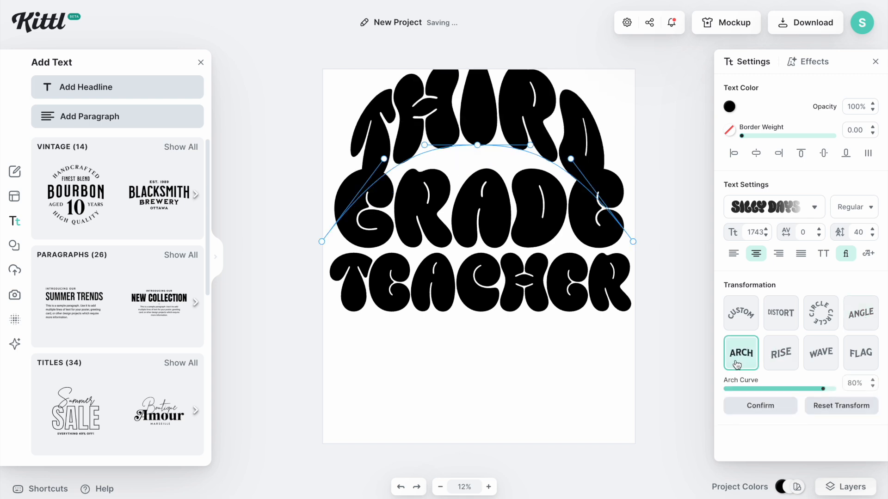
click(774, 363)
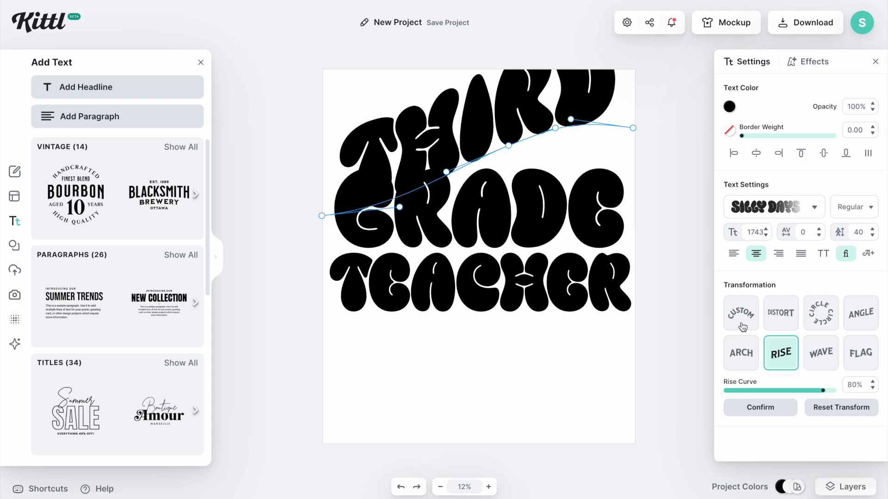
click(819, 365)
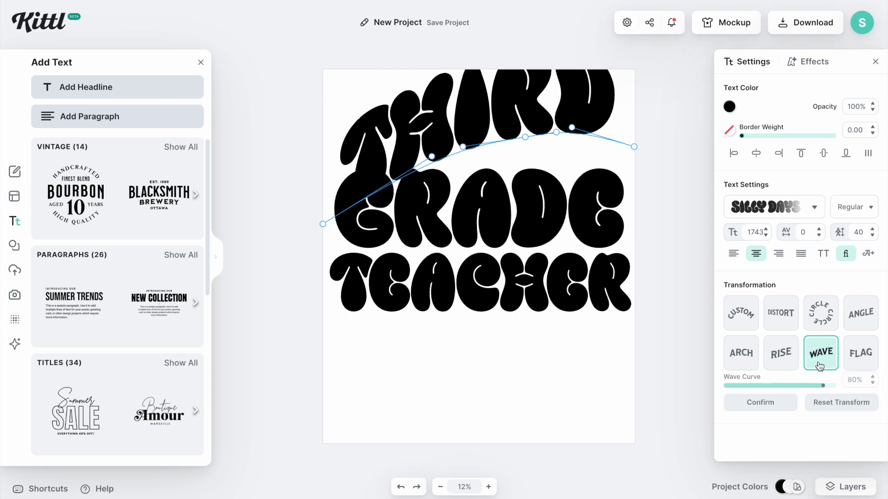
click(863, 365)
click(740, 313)
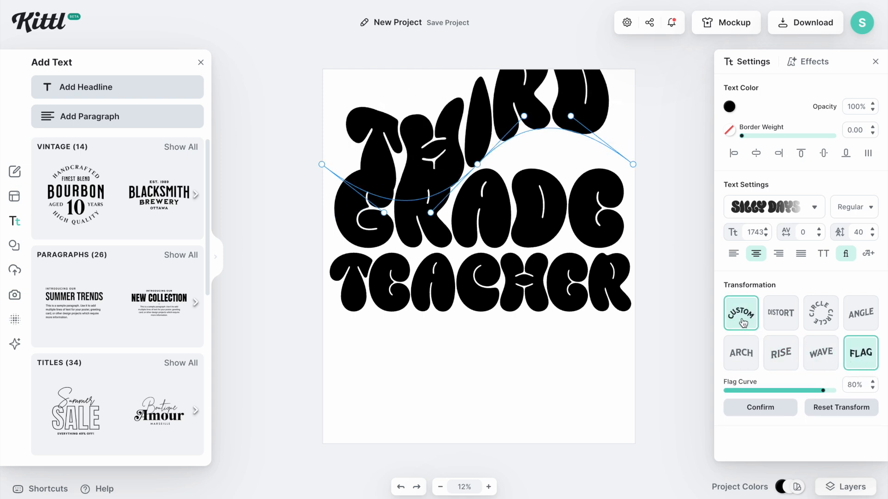
click(780, 313)
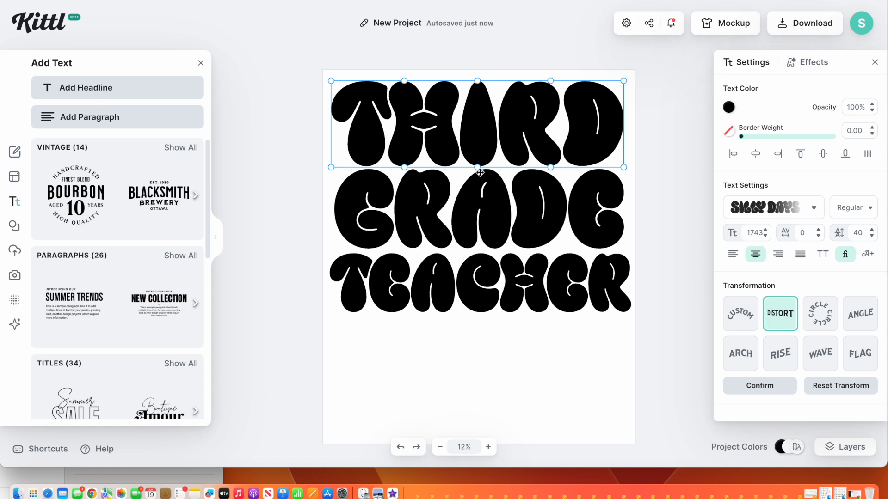
mouse_move(331, 81)
mouse_down()
mouse_move(307, 47)
mouse_move(332, 78)
mouse_up()
key(super+z)
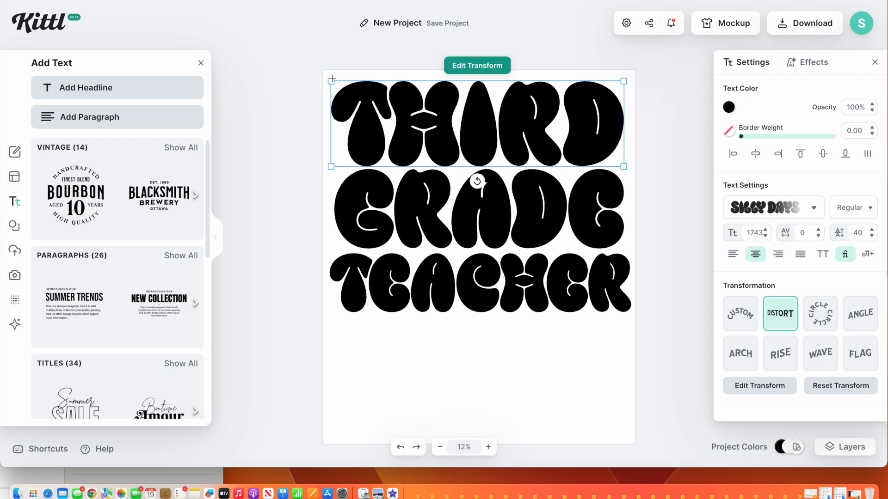
Move the TEACHER, GRADE and THIRD lines down together to center the stack on the page
click(462, 290)
drag(462, 290, 462, 331)
click(463, 236)
drag(463, 236, 463, 266)
drag(462, 116, 463, 156)
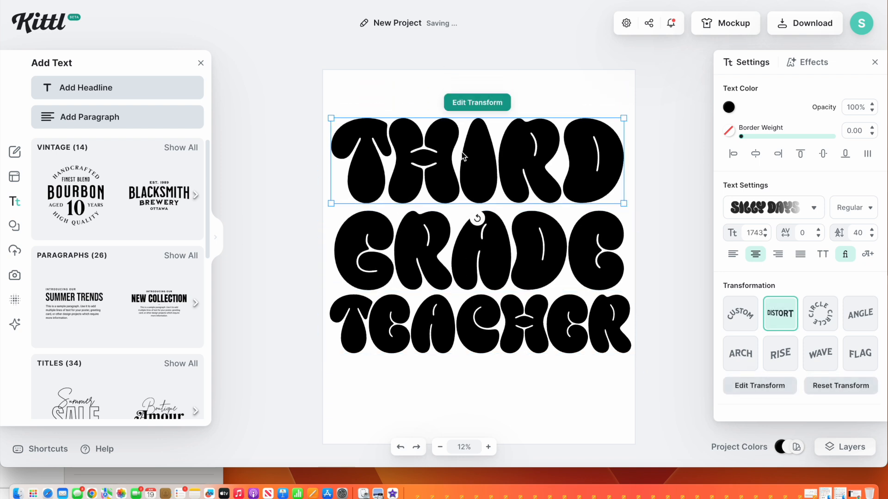
Try to arch the THIRD line's top edge using the distort handles
click(466, 103)
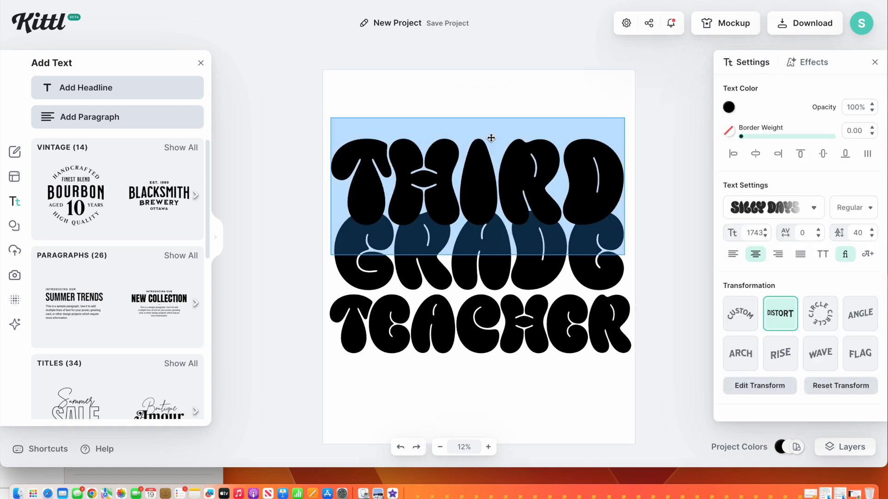
click(476, 159)
click(521, 91)
click(558, 176)
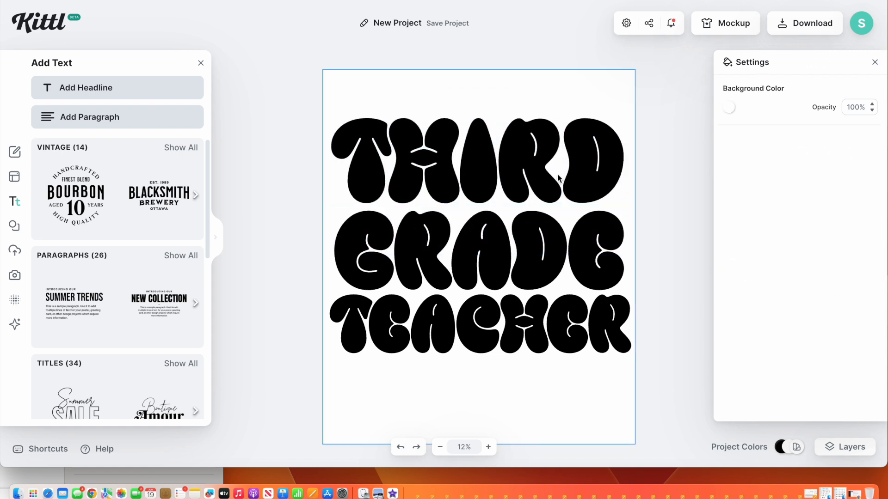
click(487, 158)
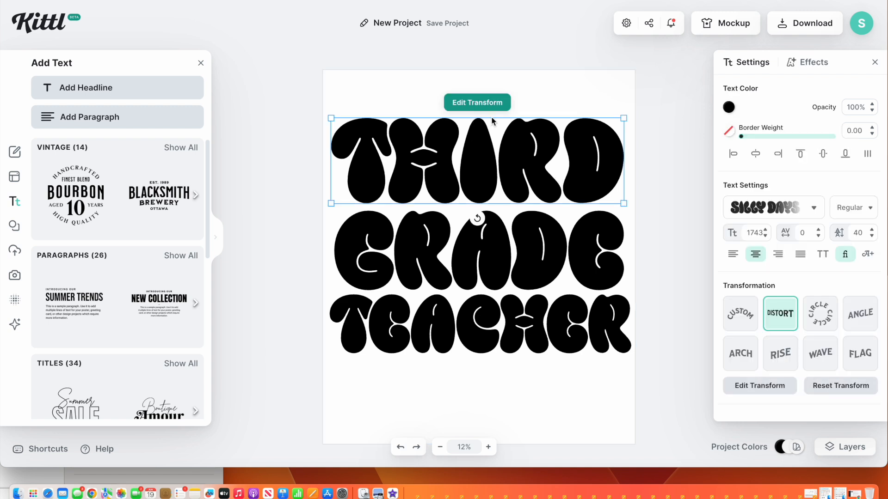
click(495, 104)
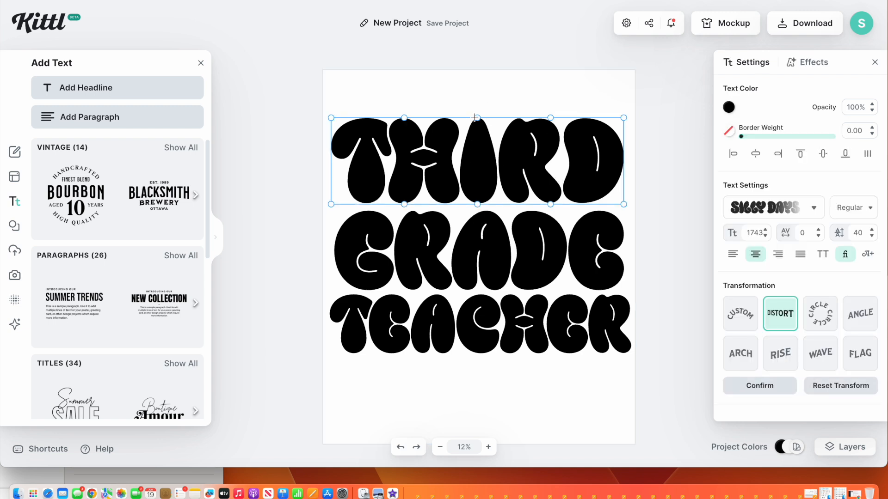
drag(478, 117, 481, 69)
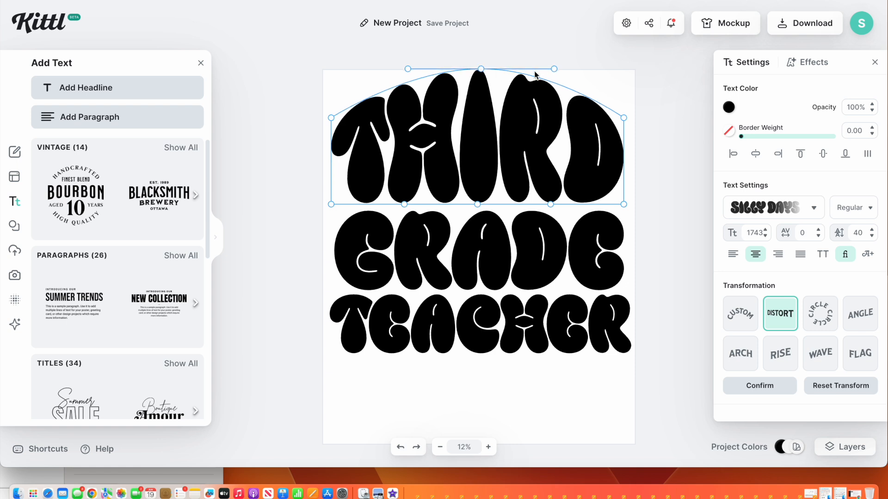
drag(554, 68, 593, 69)
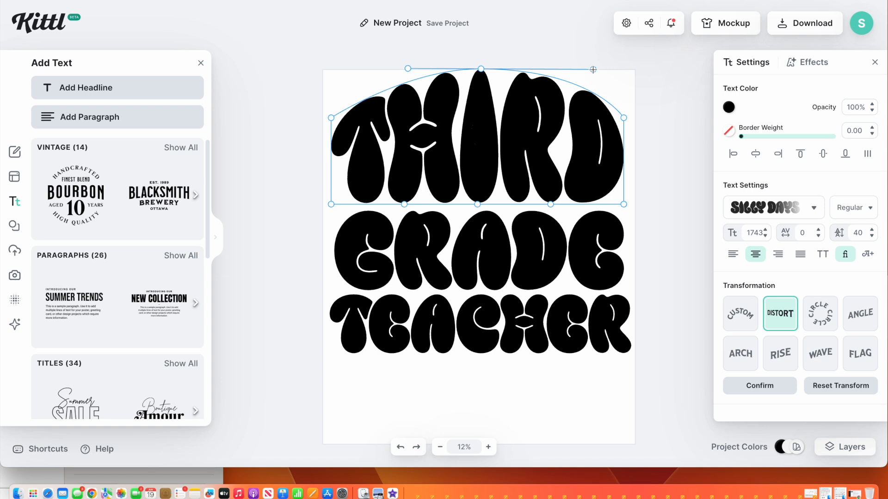
Undo the distortion of the THIRD line's top edge
key(super+z)
key(super+z)
key(super+z)
key(super+z)
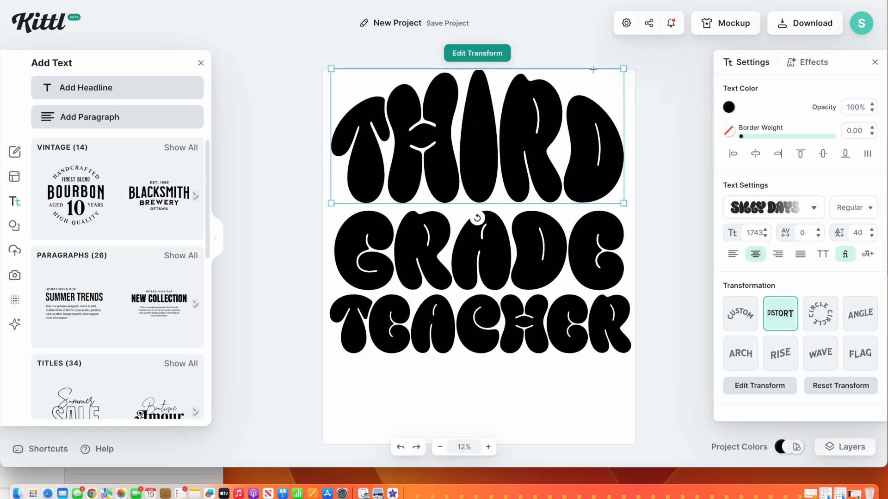
key(super+z)
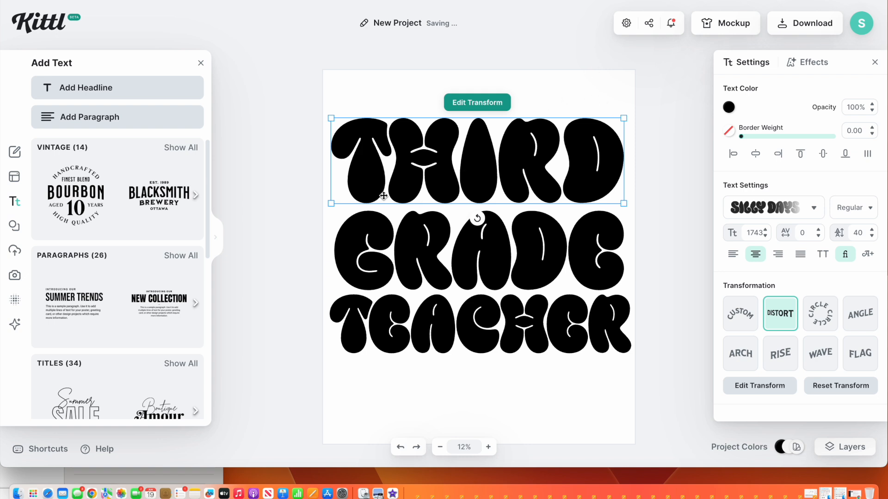
Distort the THIRD line's bottom edge into a wave, raising the left side and lowering the right
double_click(457, 177)
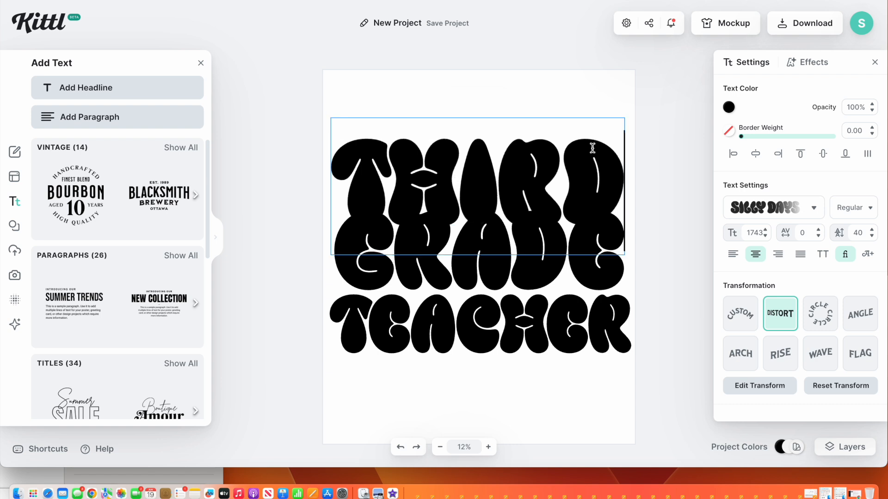
click(672, 139)
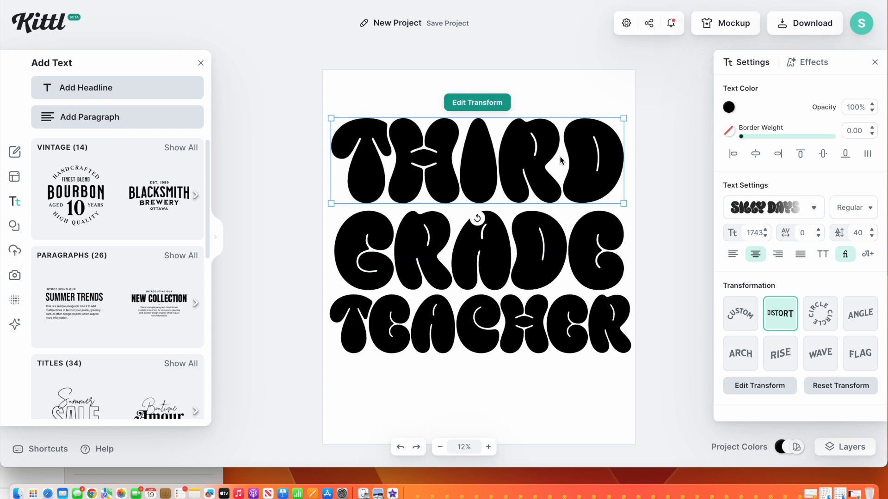
double_click(512, 154)
click(781, 317)
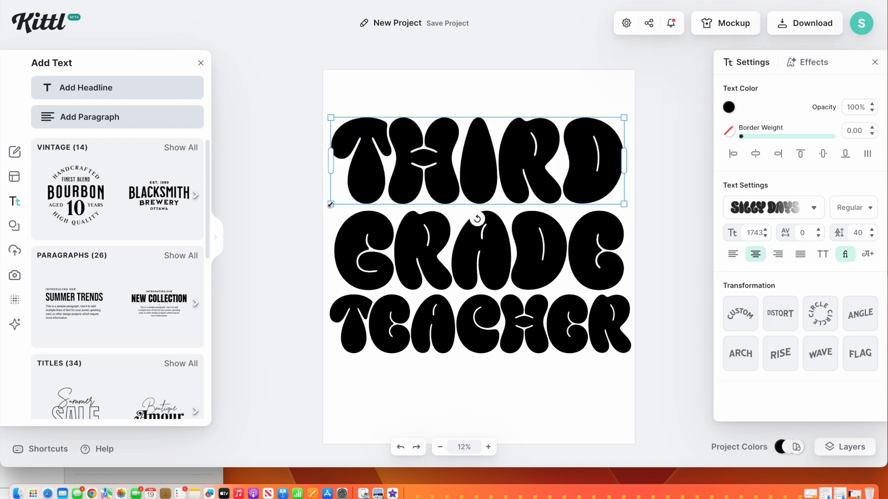
double_click(463, 161)
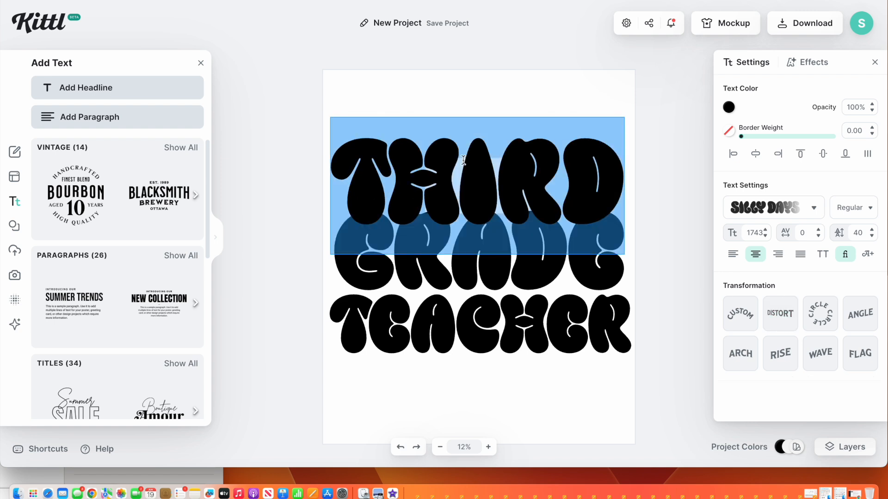
click(780, 314)
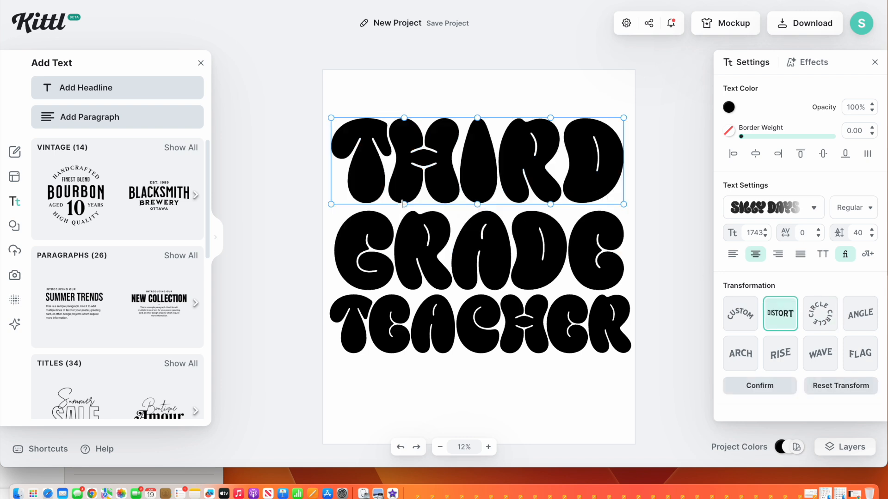
drag(404, 204, 408, 173)
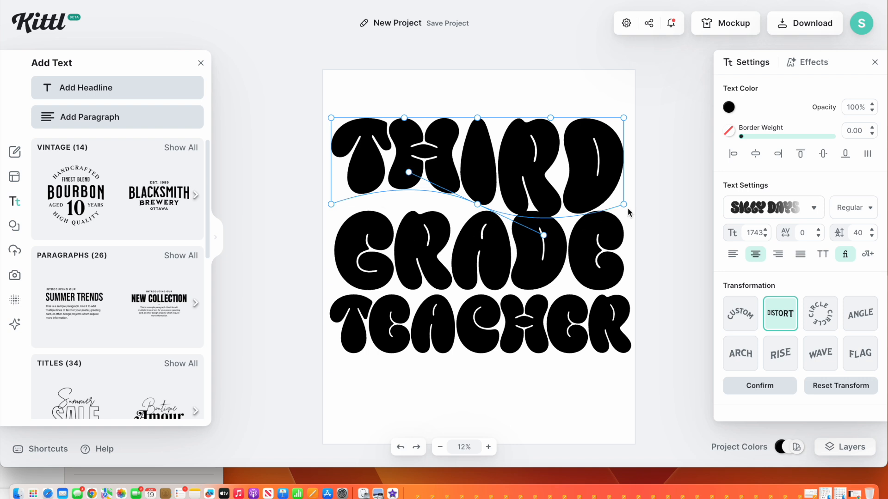
drag(624, 204, 627, 219)
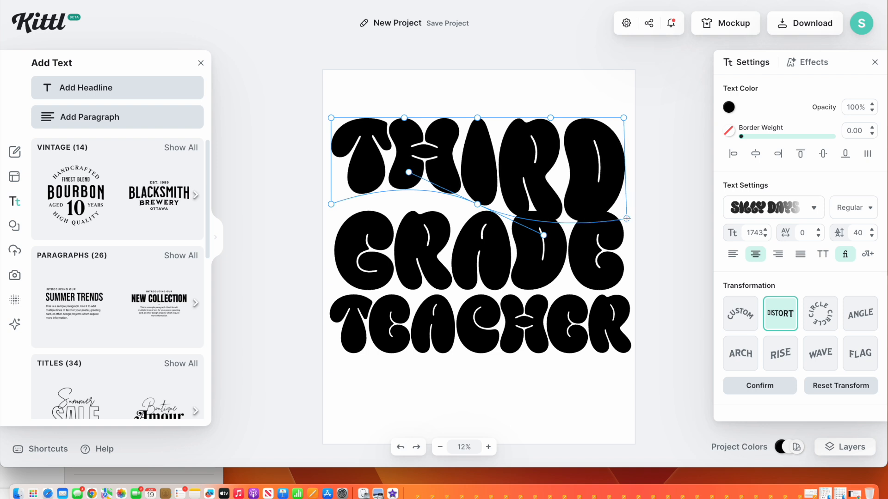
drag(543, 235, 540, 227)
drag(478, 205, 498, 206)
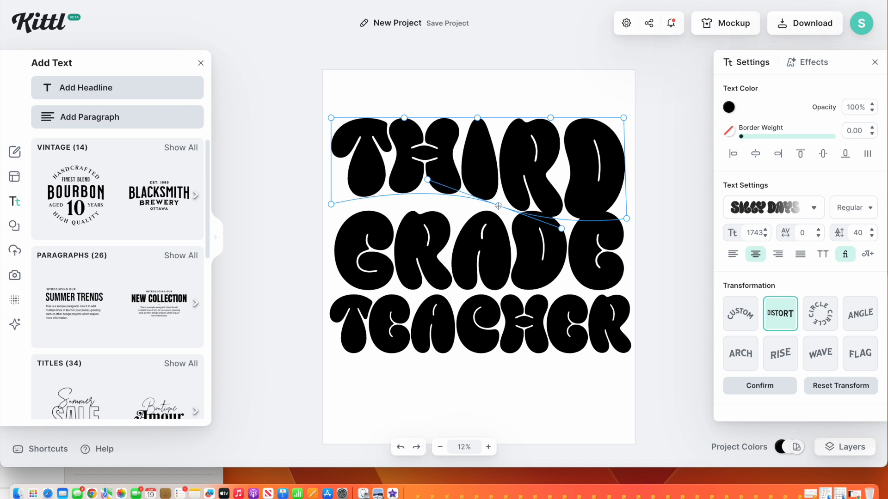
Distort the GRADE line's top edge so it follows the wavy bottom of the THIRD line
click(494, 276)
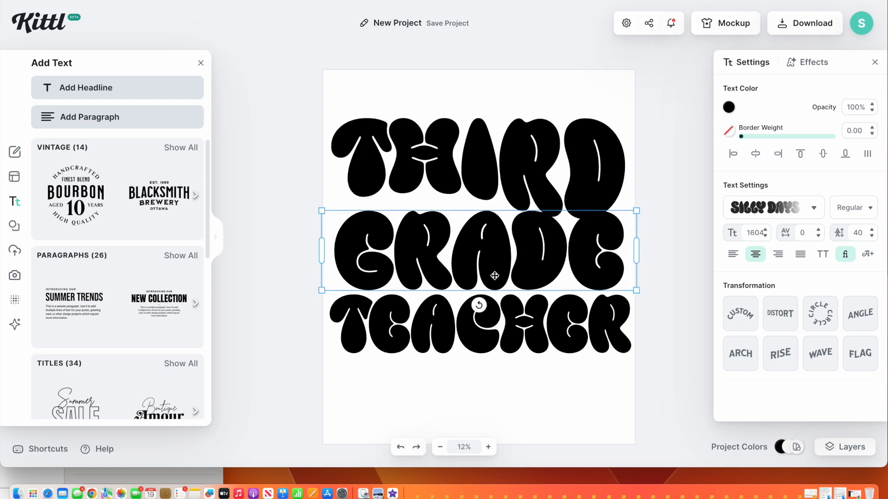
click(780, 314)
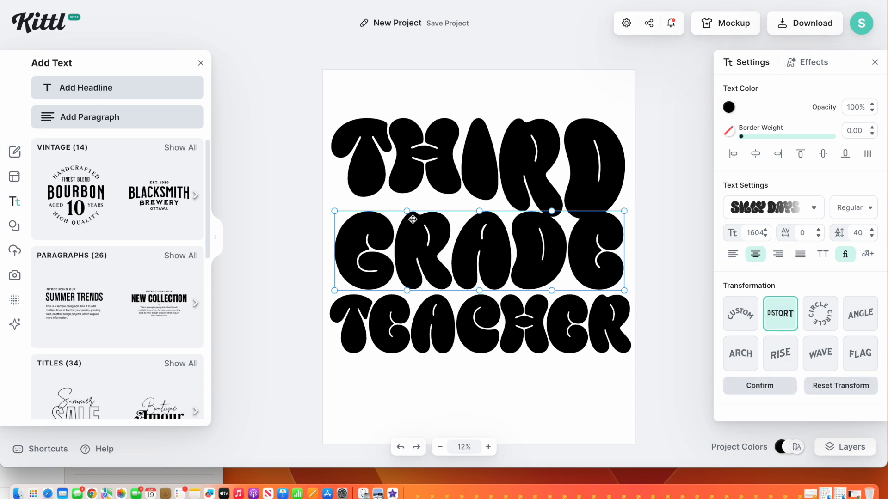
drag(406, 210, 405, 172)
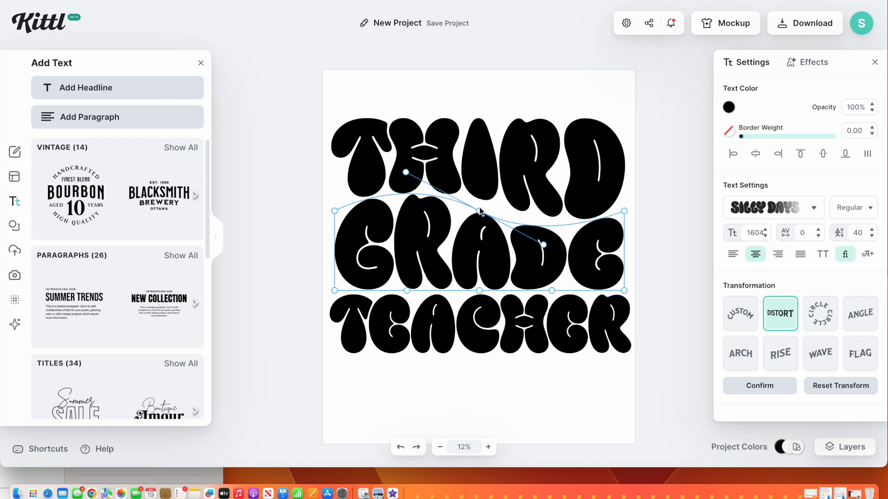
drag(479, 208, 489, 207)
drag(416, 169, 418, 175)
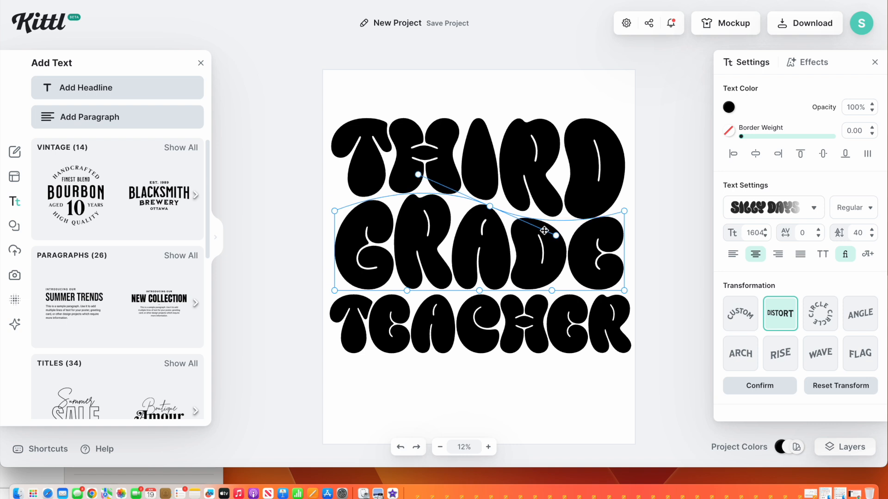
drag(557, 237, 556, 232)
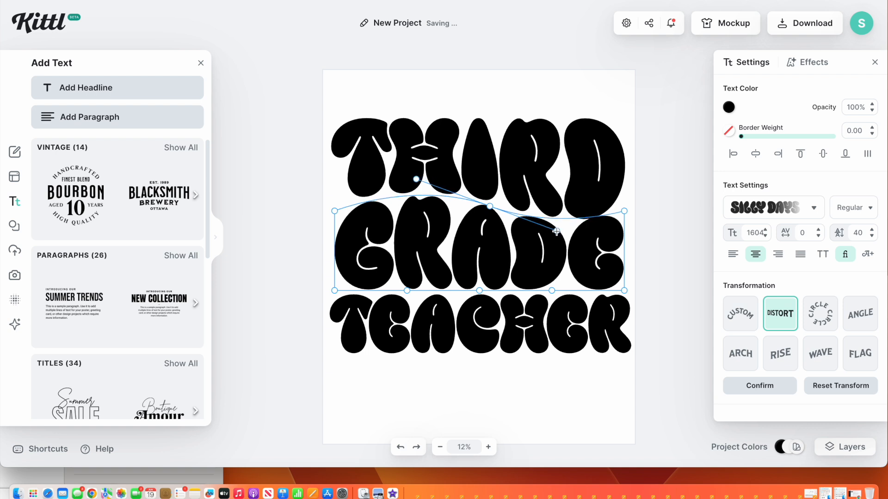
drag(492, 207, 492, 206)
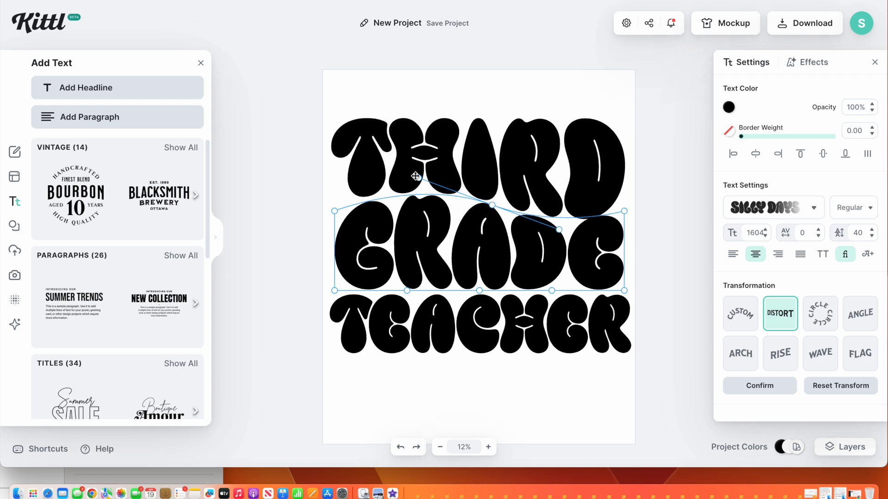
drag(418, 177, 418, 176)
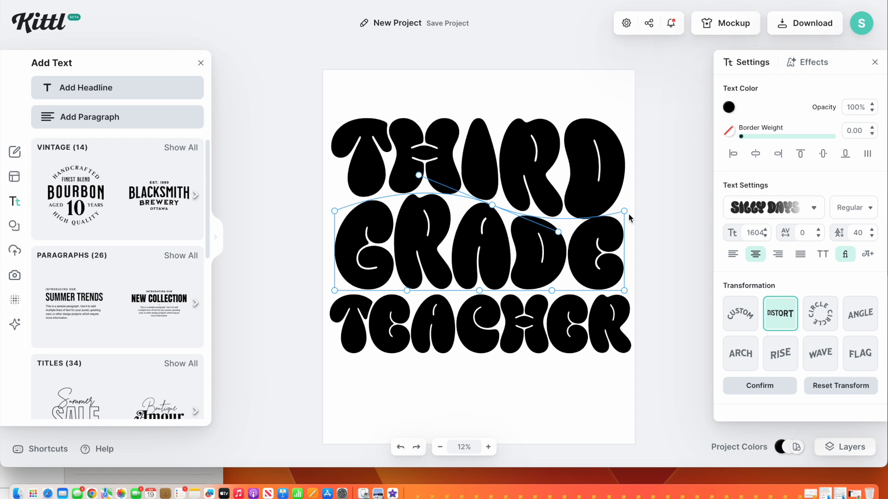
Distort the GRADE line's bottom edge into a wave, adjusting its corners and curve handles so the right corner drops
drag(624, 211, 631, 212)
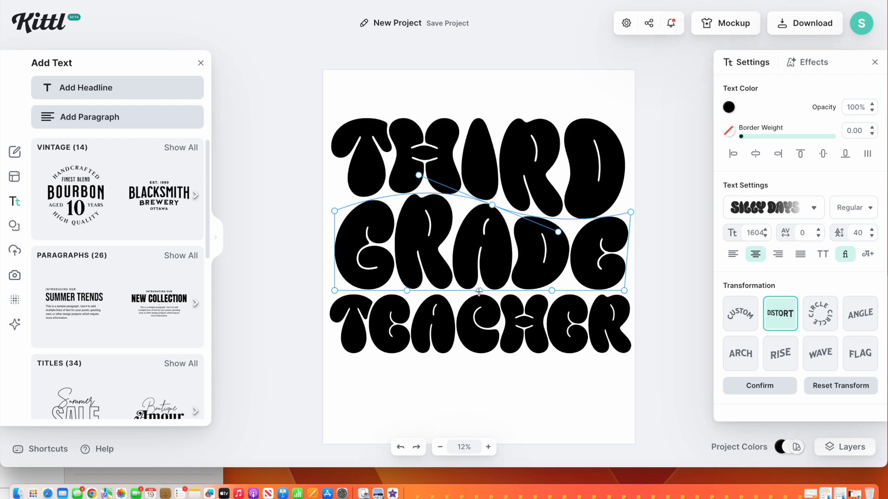
drag(478, 291, 478, 279)
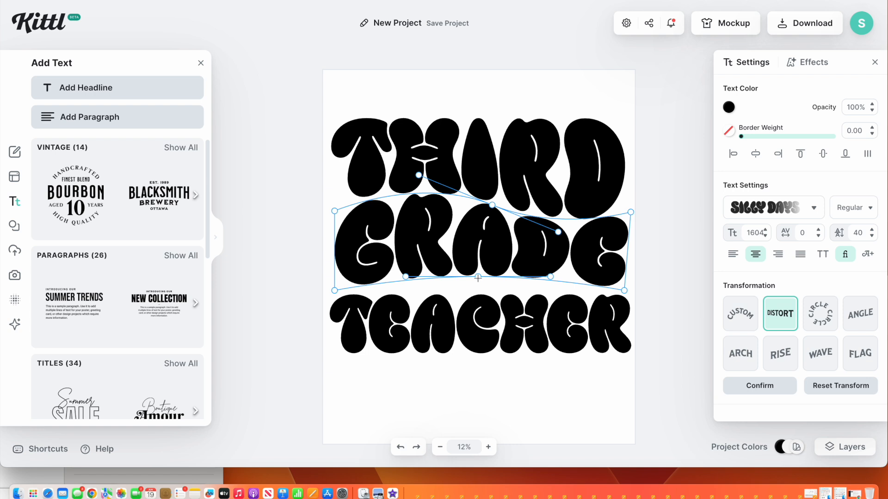
drag(404, 278, 432, 283)
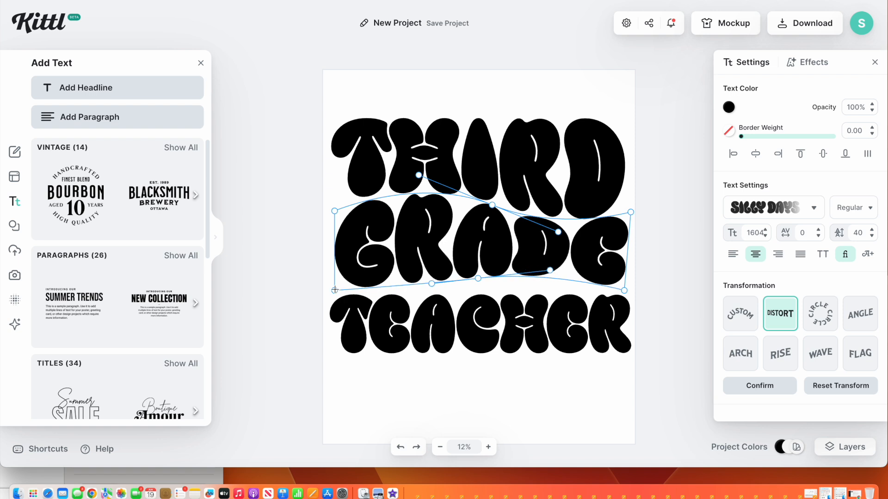
drag(332, 289, 327, 288)
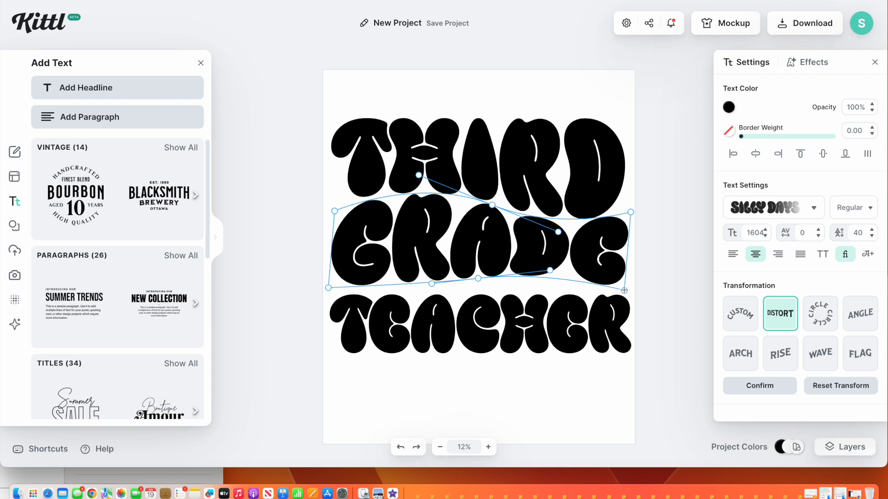
drag(624, 290, 624, 306)
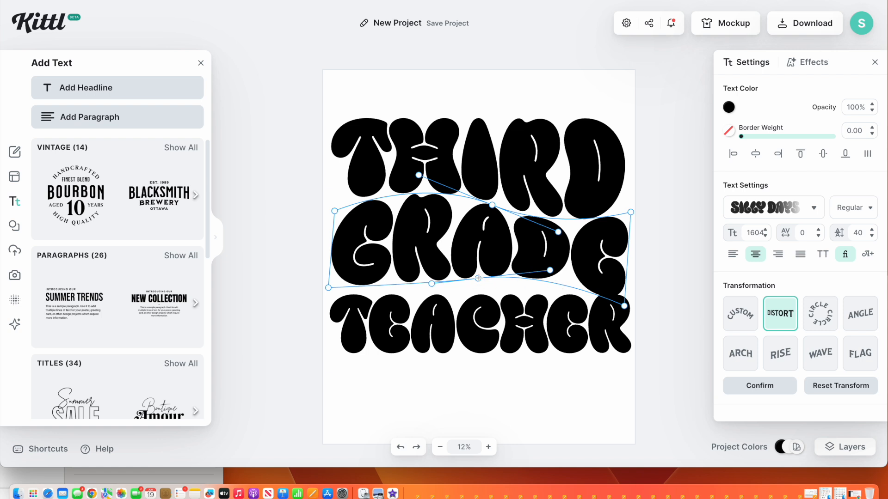
drag(478, 278, 479, 276)
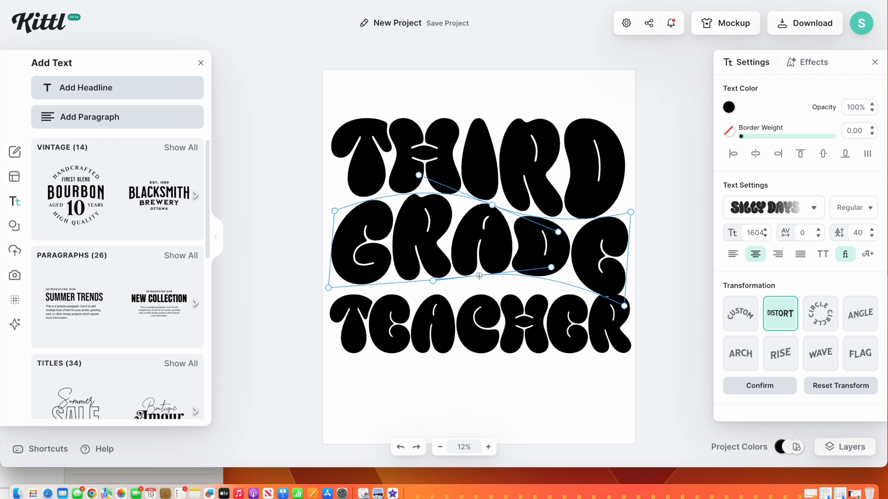
Apply Distort to the TEACHER line and reshape its top edge to follow the wavy bottom of the GRADE line
click(465, 304)
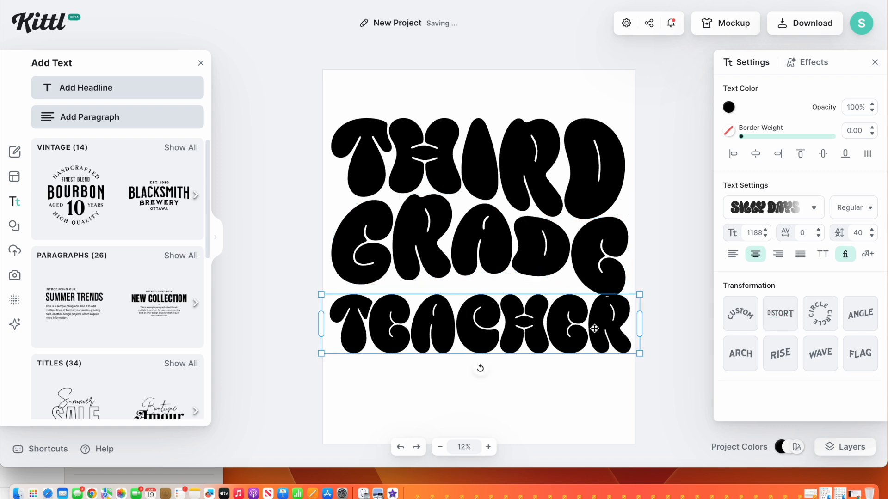
click(783, 324)
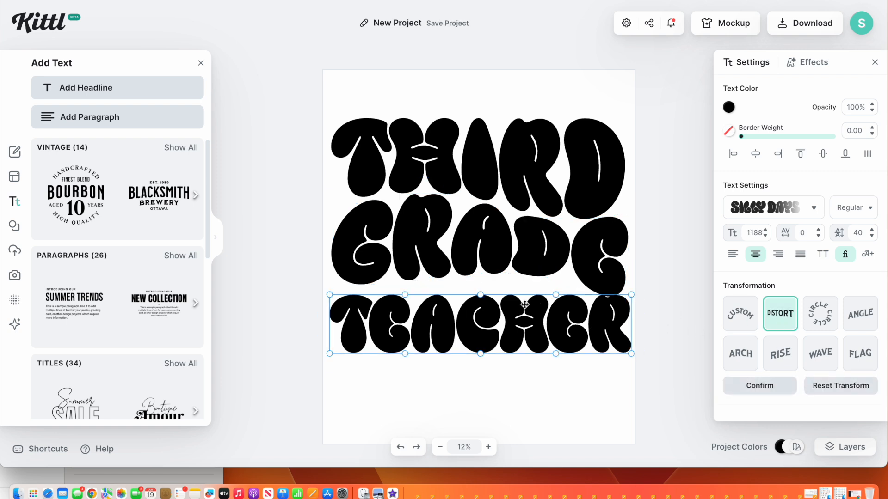
drag(481, 289, 481, 279)
drag(558, 277, 556, 269)
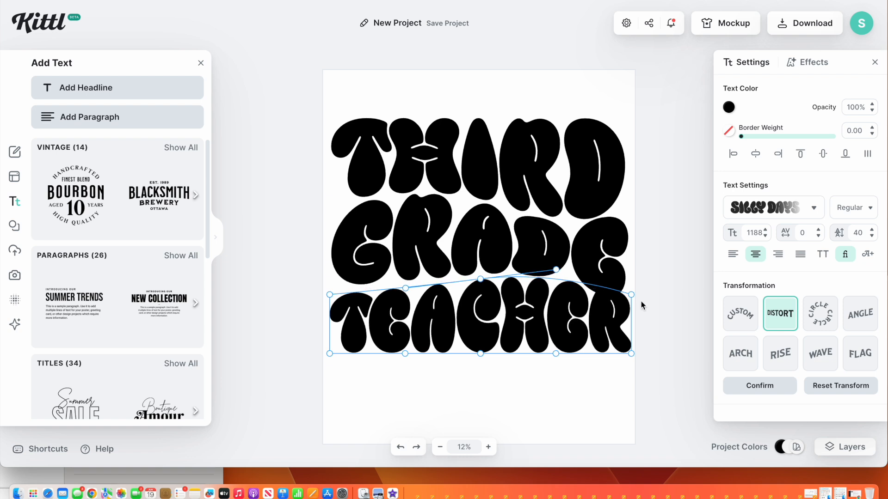
drag(631, 295, 624, 306)
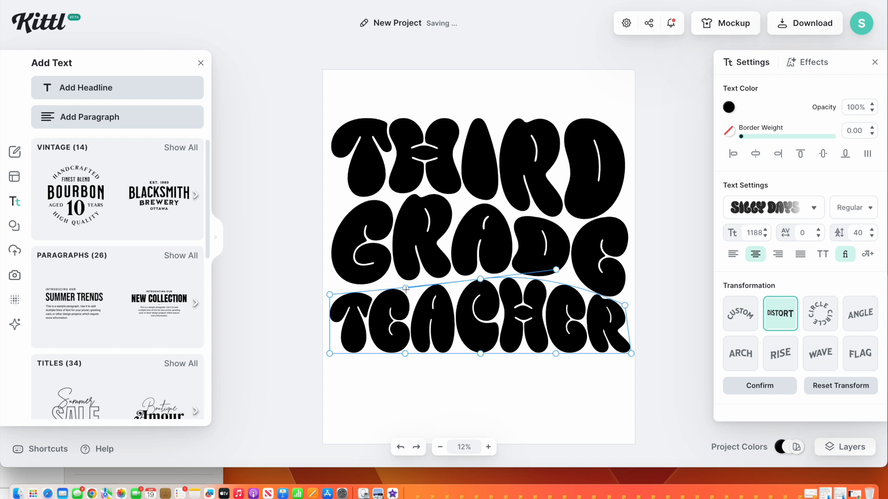
drag(406, 288, 401, 280)
drag(401, 279, 401, 276)
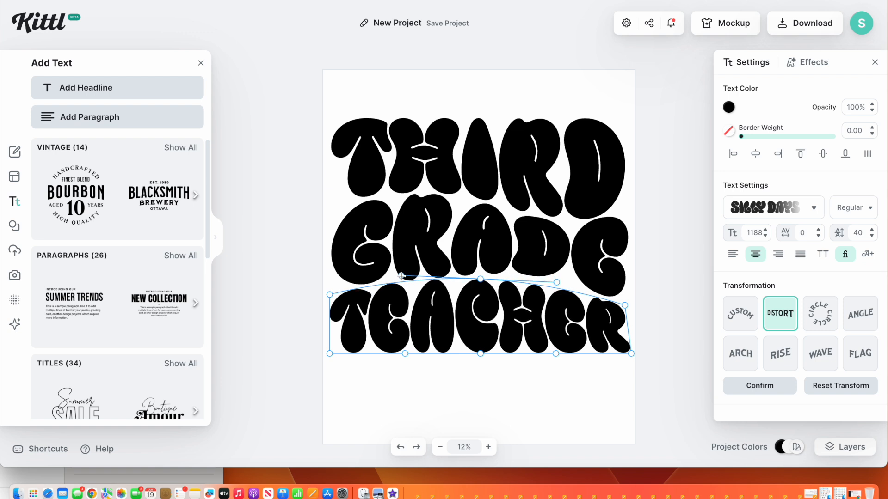
drag(330, 294, 329, 291)
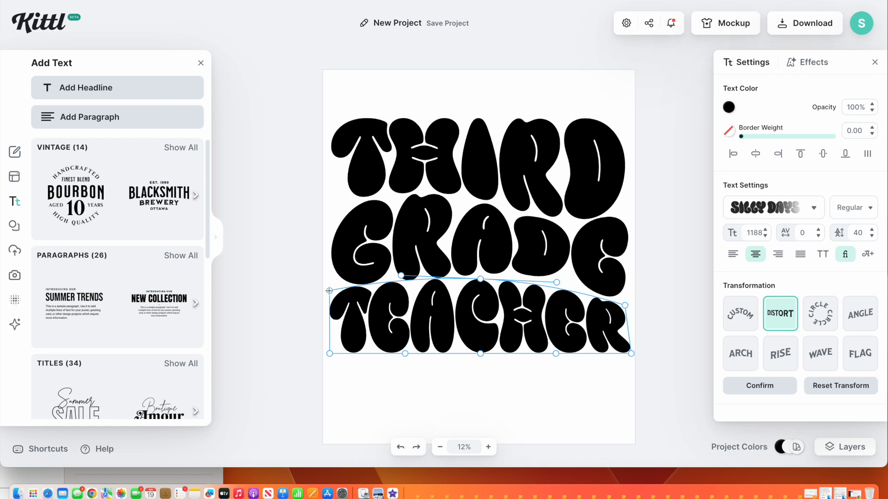
click(445, 397)
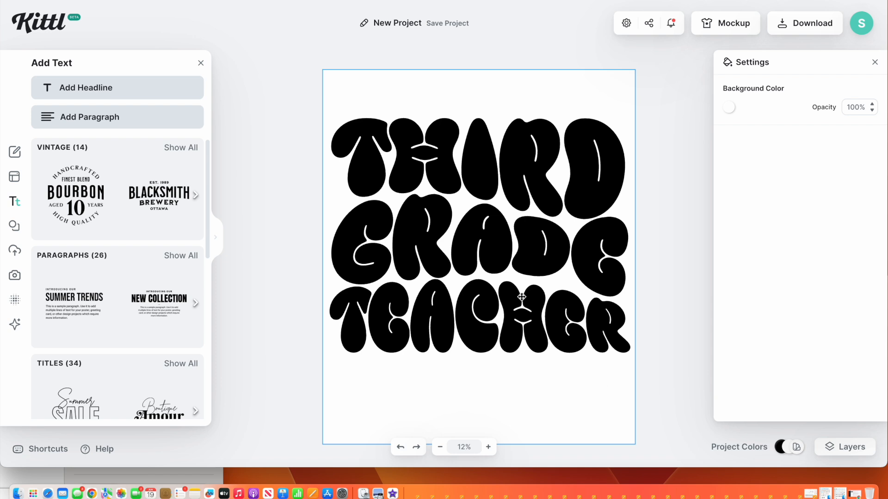
Raise the GRADE line's bottom-left curve handle slightly
click(475, 260)
click(482, 181)
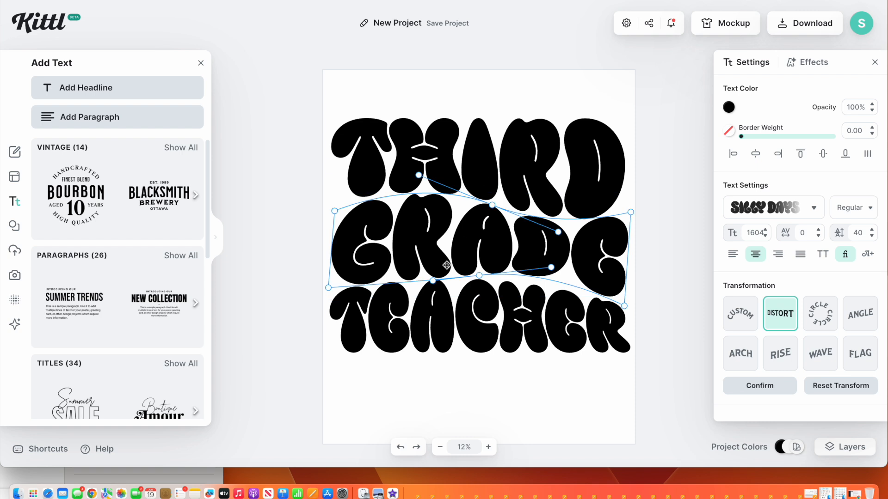
drag(433, 280, 429, 263)
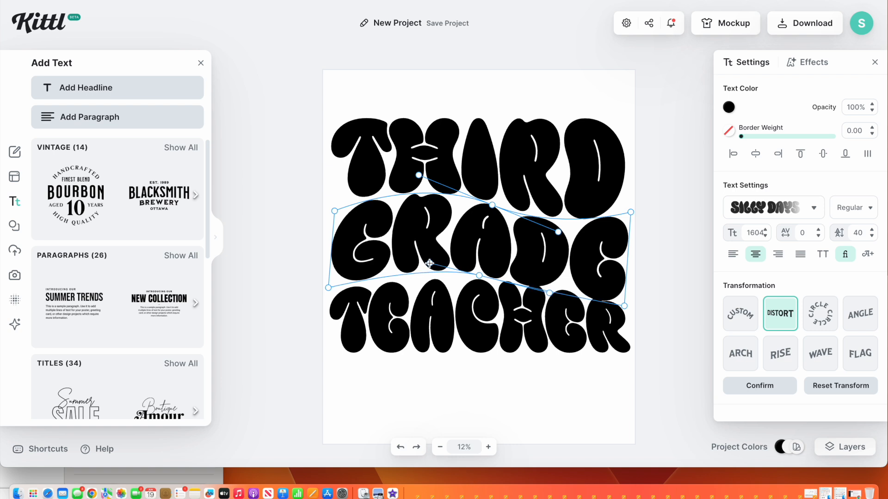
Refine the TEACHER line's top-edge curve handles so it nests under the GRADE line
click(431, 333)
click(486, 264)
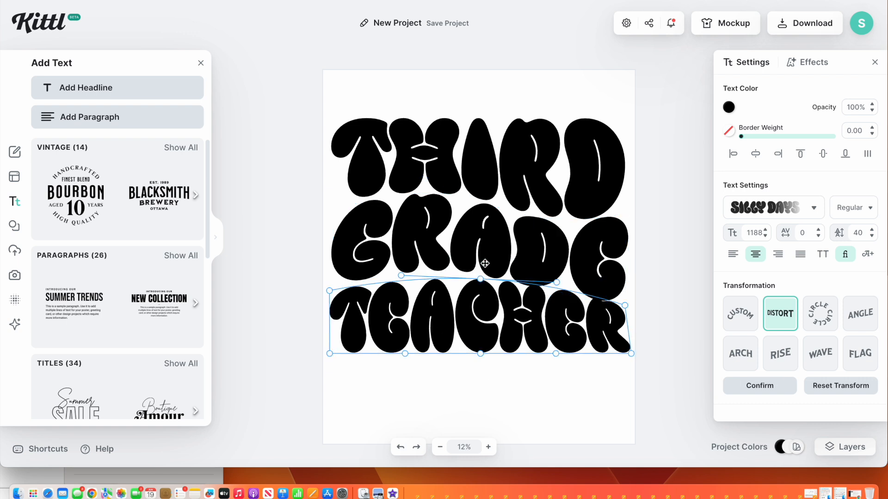
drag(401, 275, 406, 259)
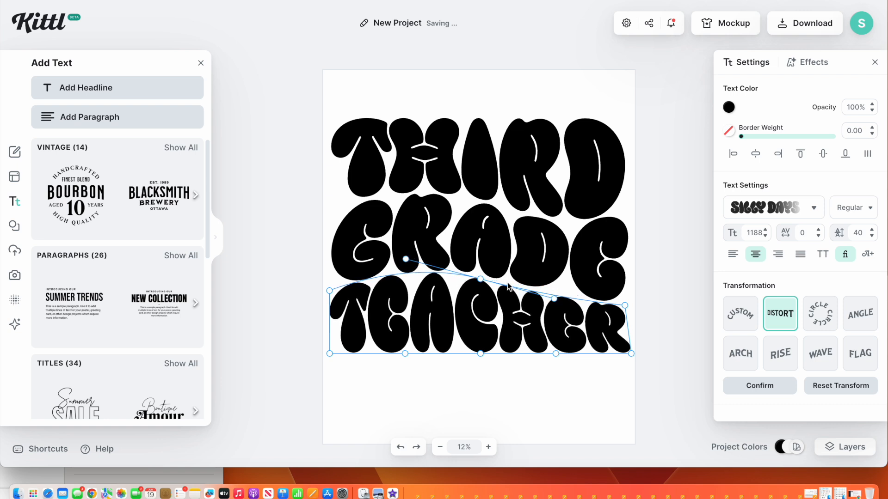
drag(481, 279, 481, 278)
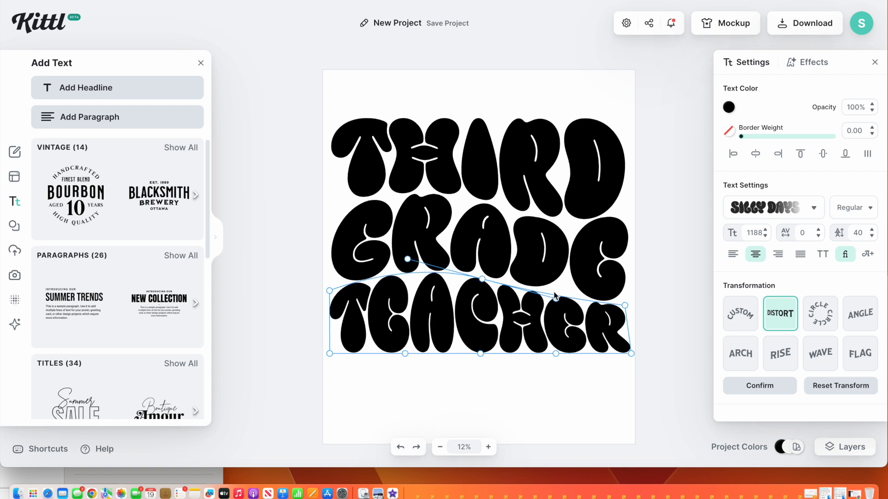
drag(555, 298, 555, 294)
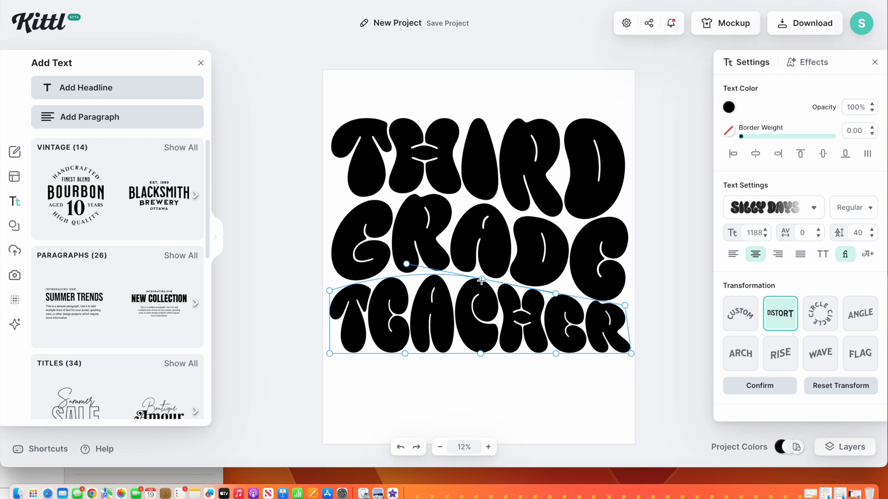
drag(482, 277, 482, 280)
drag(482, 280, 483, 277)
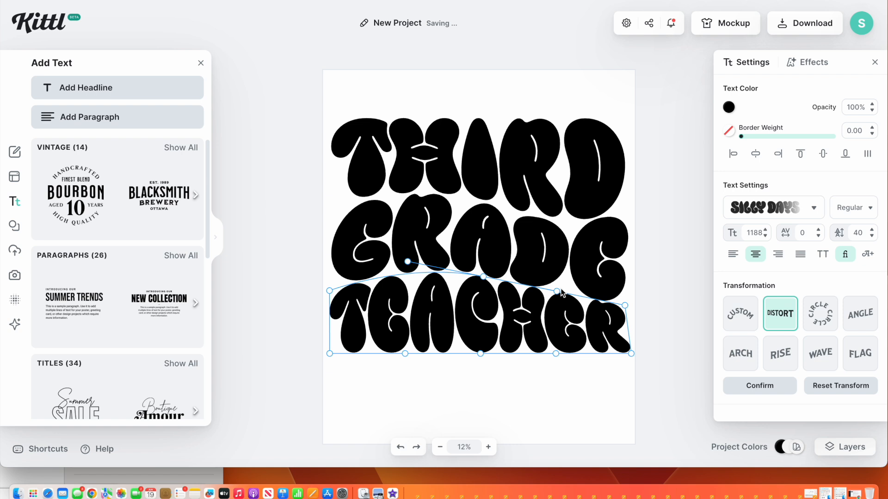
drag(557, 293, 557, 296)
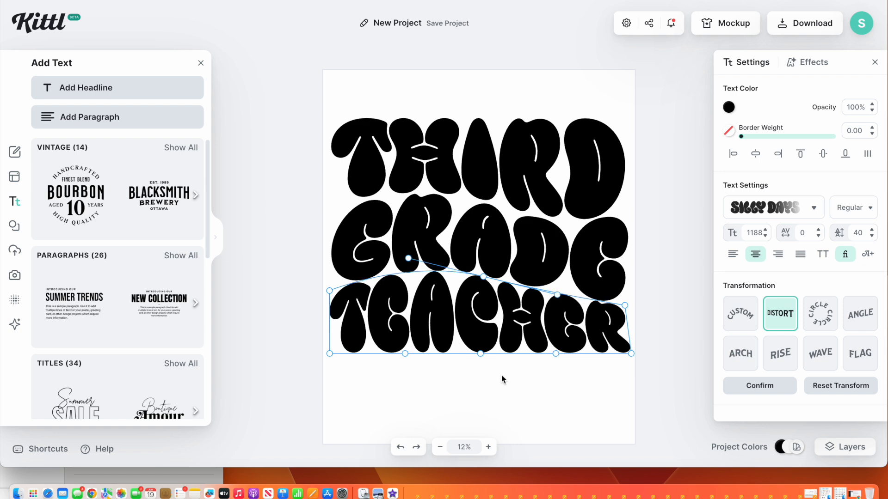
click(563, 388)
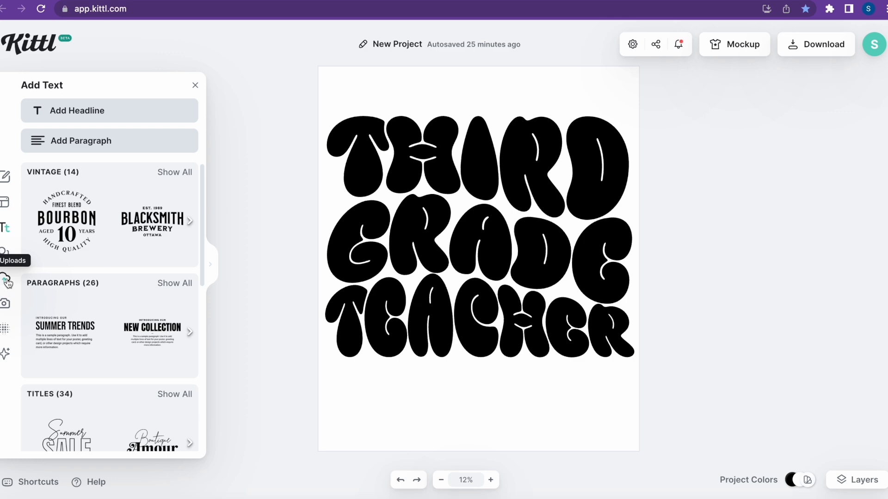
Color the THIRD line green by sampling it with the eyedropper from the Groovy Mama reference image
click(8, 283)
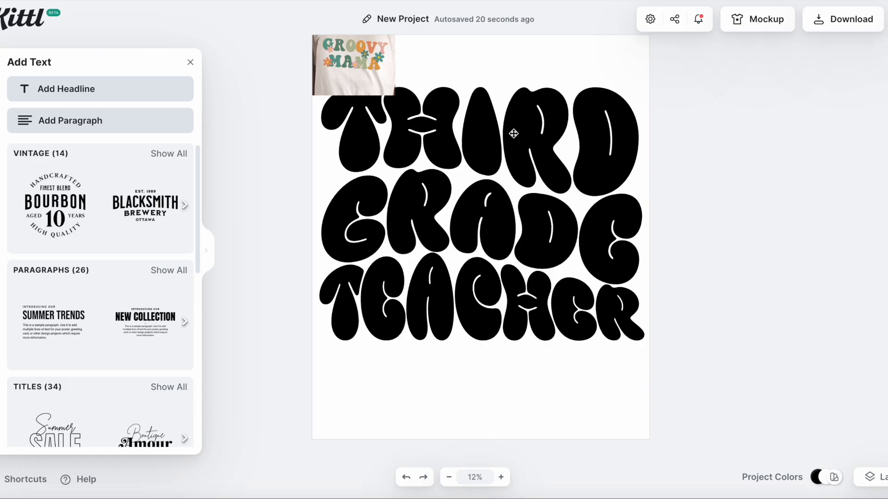
click(513, 133)
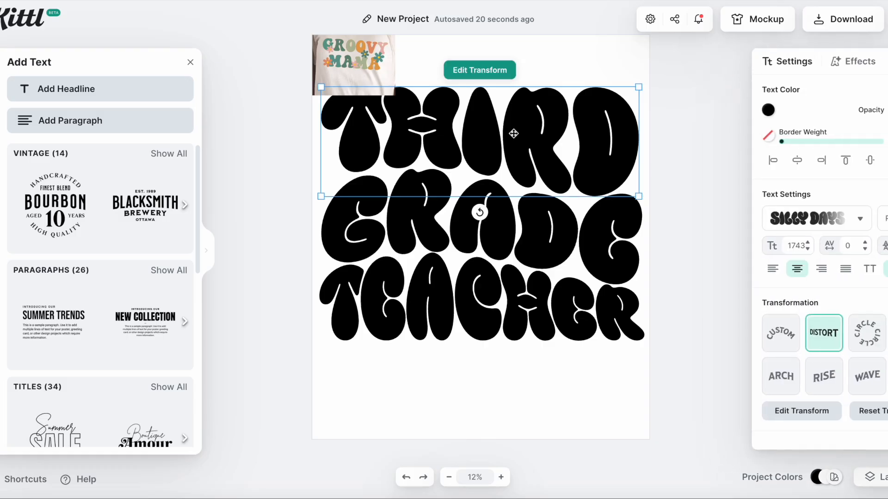
double_click(513, 133)
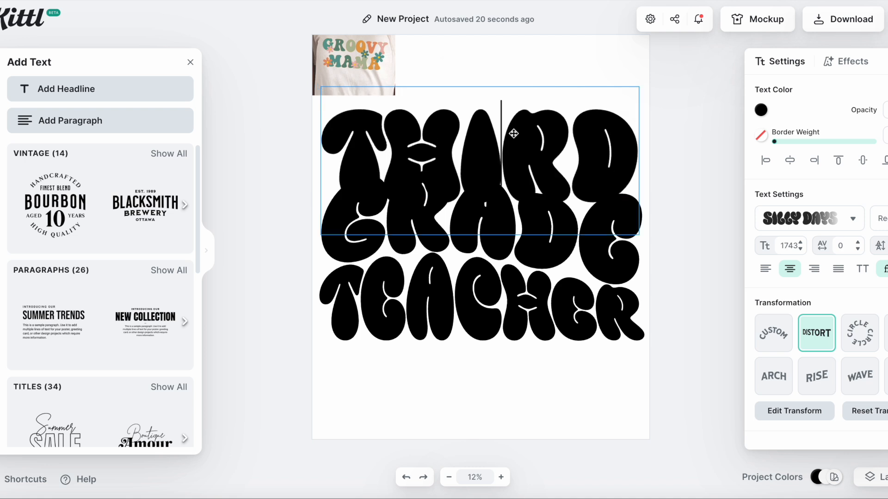
click(762, 111)
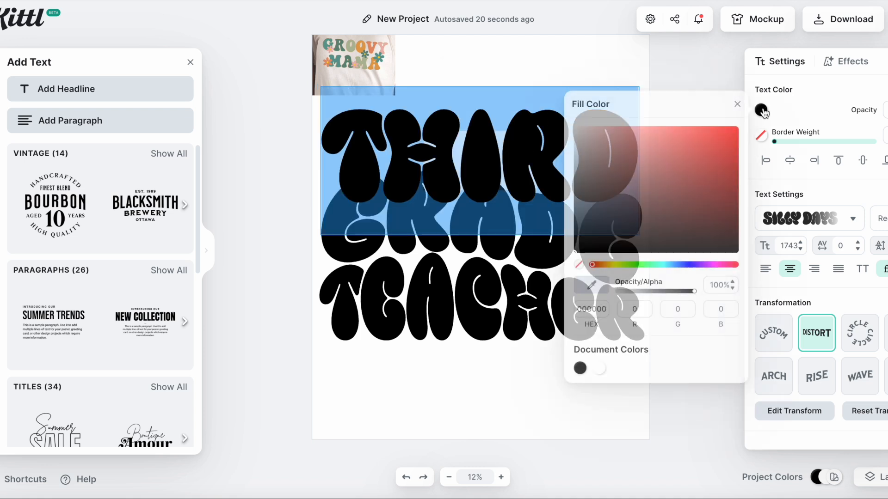
click(590, 292)
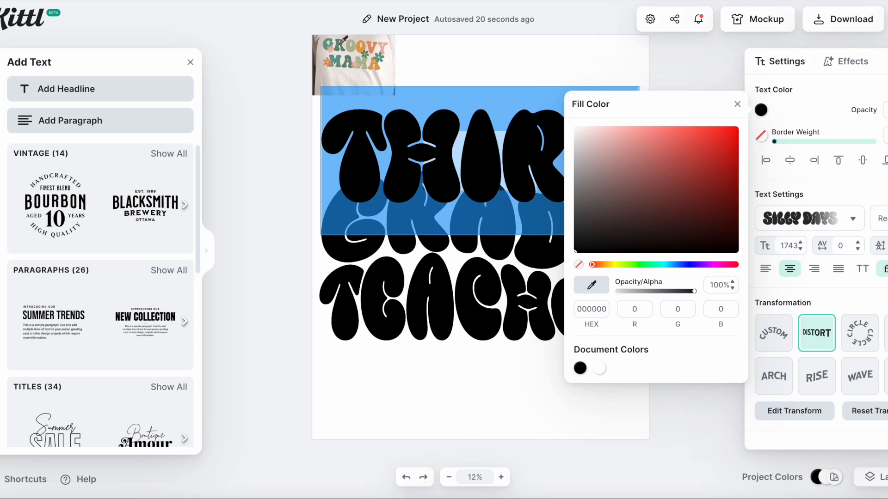
click(337, 46)
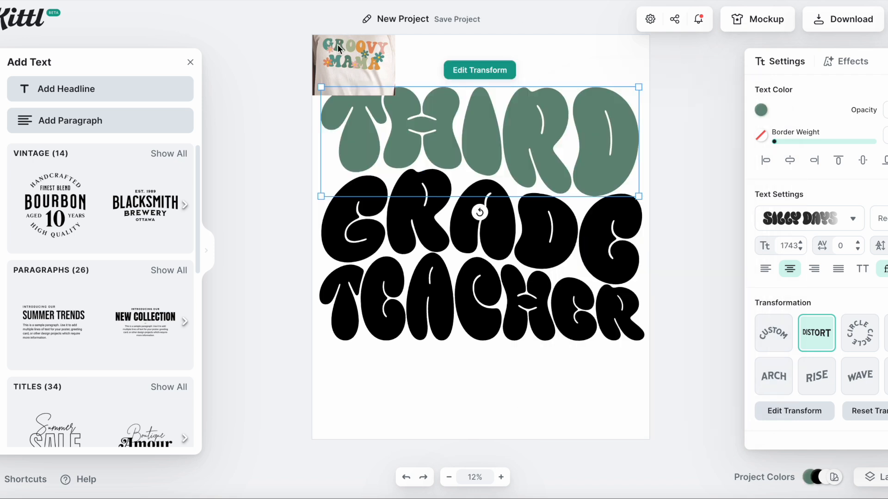
Color the GRADE line orange by sampling it with the eyedropper from the reference image
click(694, 168)
double_click(558, 241)
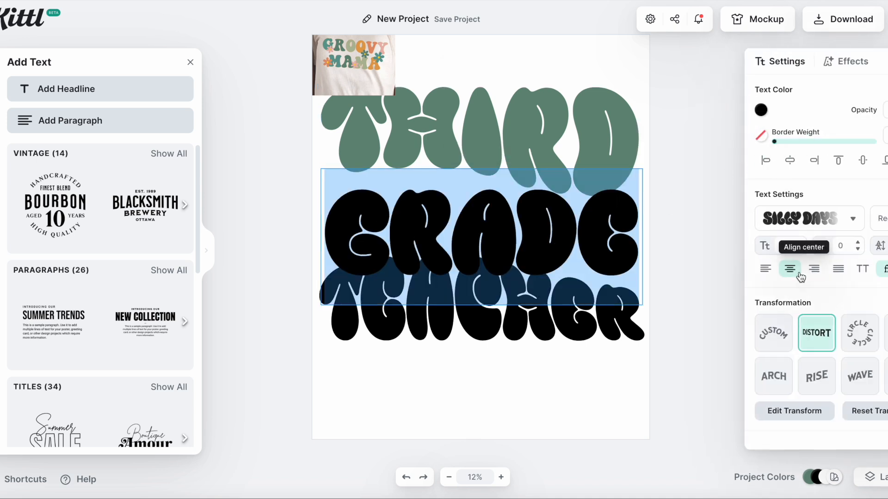
click(760, 110)
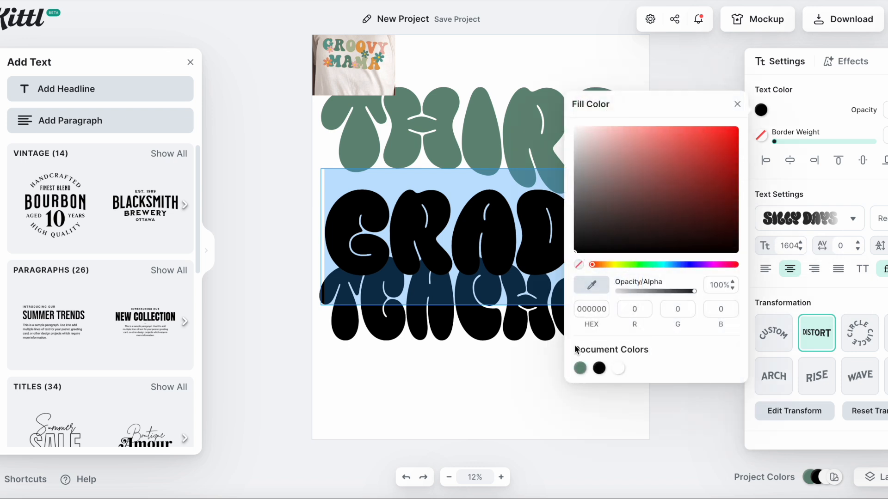
click(580, 369)
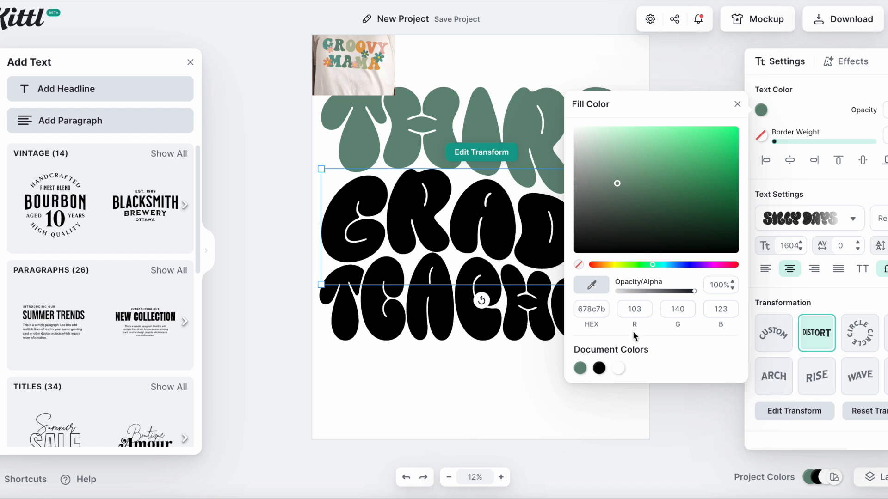
click(593, 290)
click(363, 46)
Color the TEACHER line pink by sampling it with the eyedropper from the reference image
double_click(489, 320)
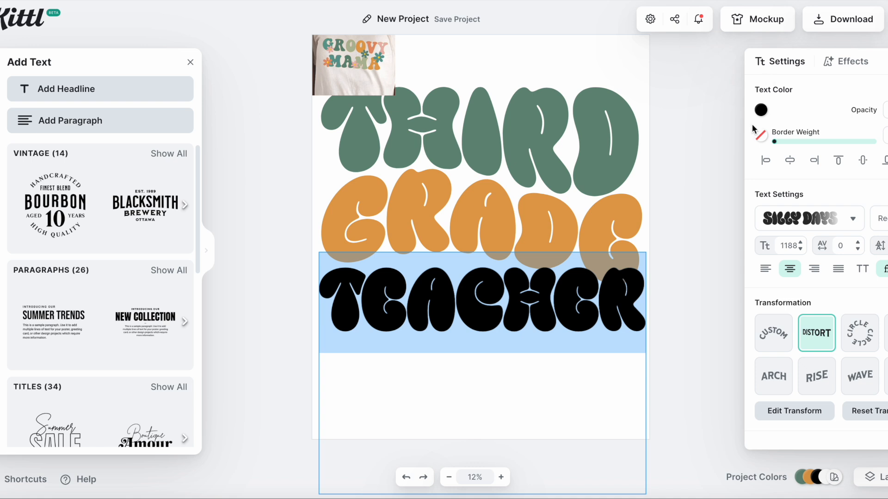
click(761, 110)
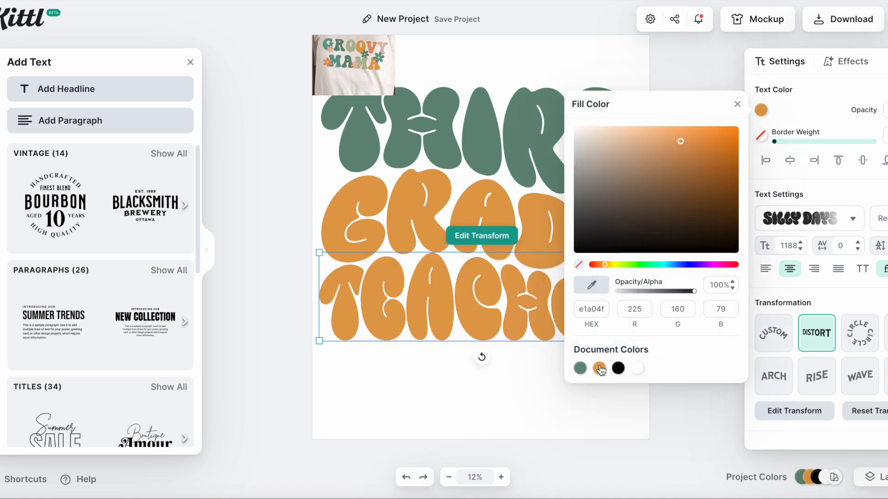
click(592, 288)
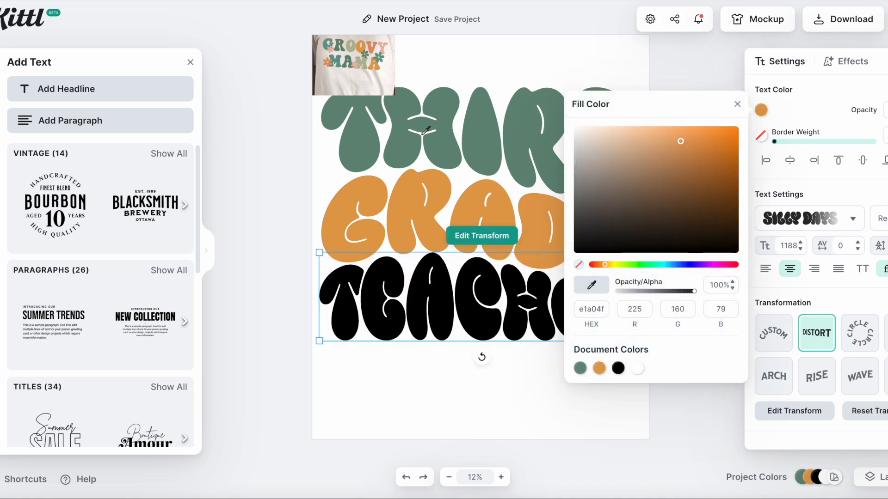
click(382, 47)
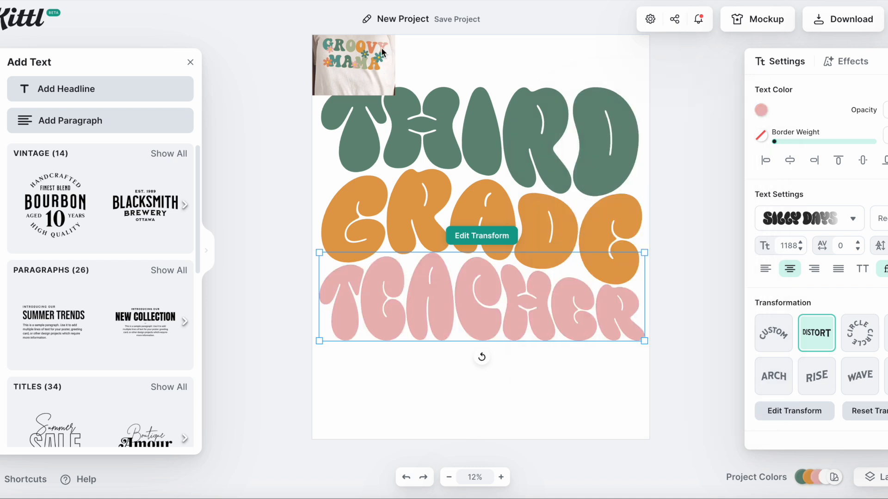
Recolor the TEACHER line coral by sampling it with the eyedropper from the reference image
click(761, 110)
click(592, 287)
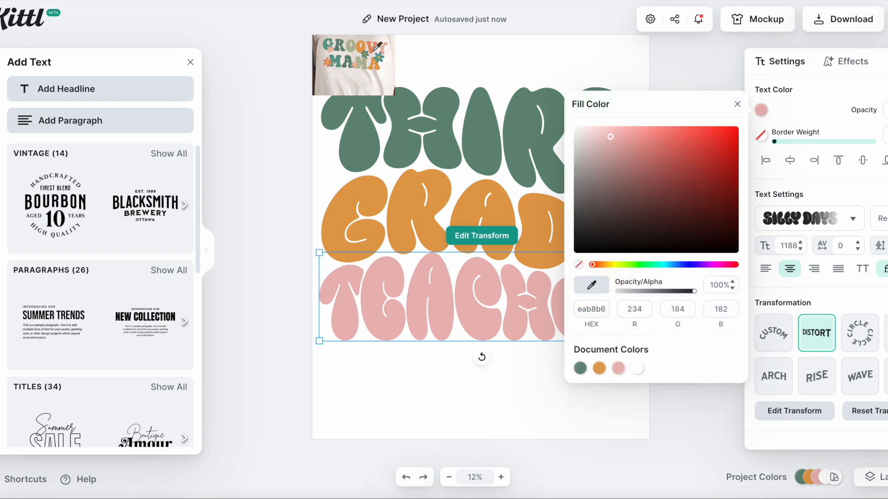
click(375, 49)
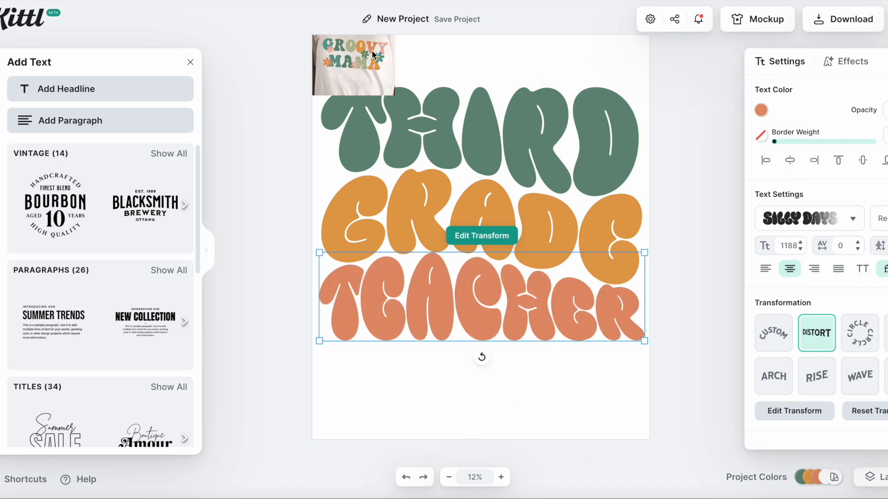
click(568, 406)
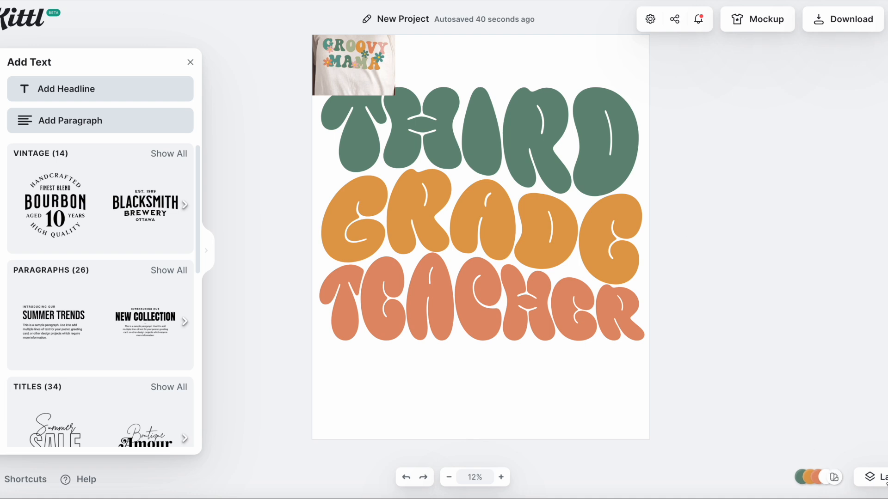
Make the artboard background transparent
click(871, 477)
scroll(851, 409, down, 1)
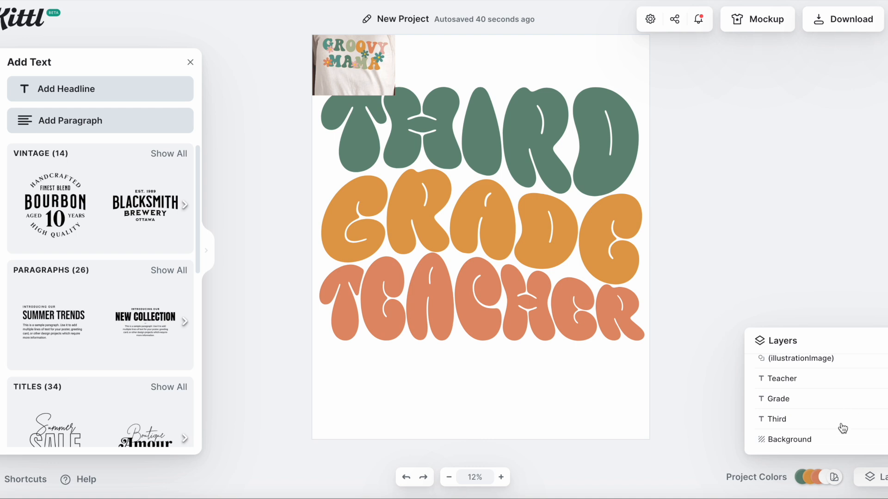
click(837, 446)
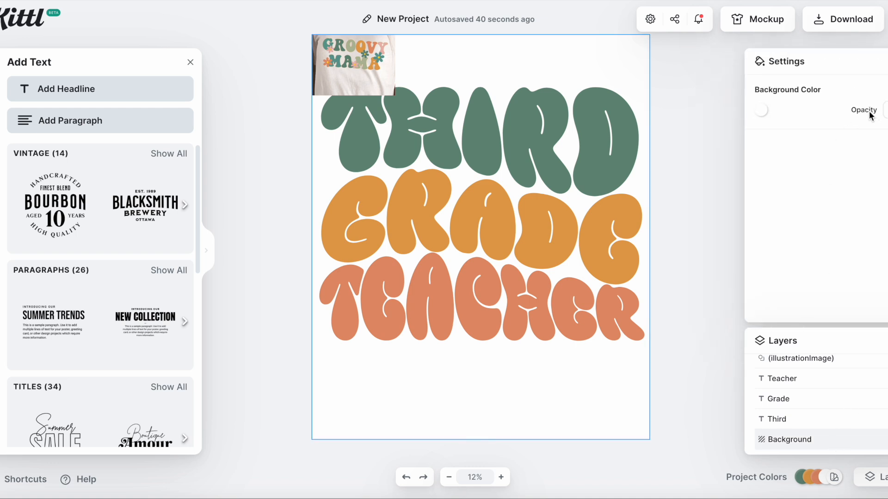
click(690, 213)
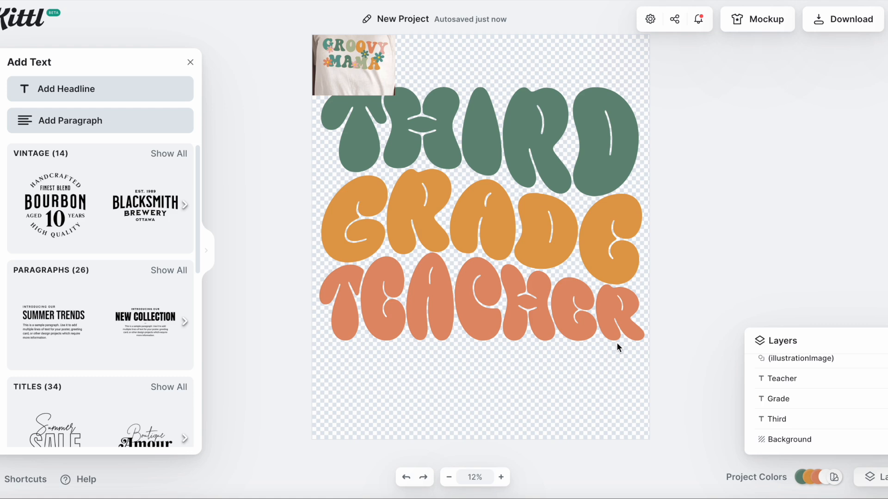
Download the design as a PNG
click(842, 18)
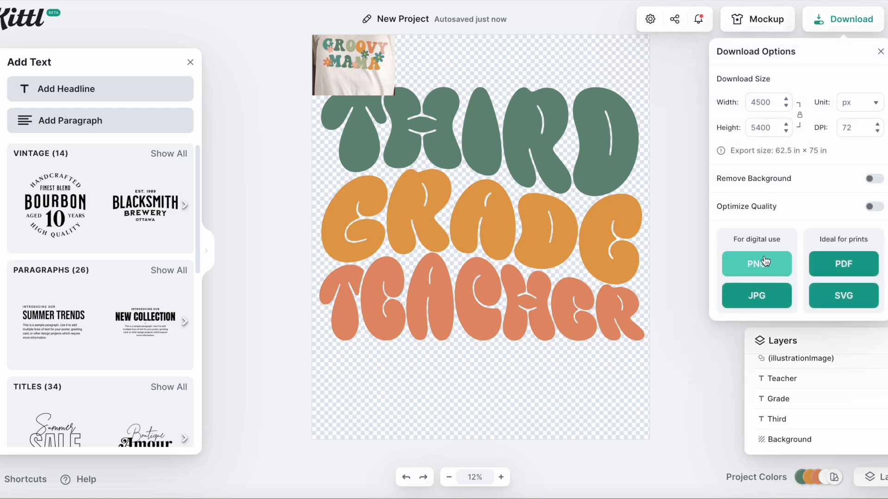
click(762, 265)
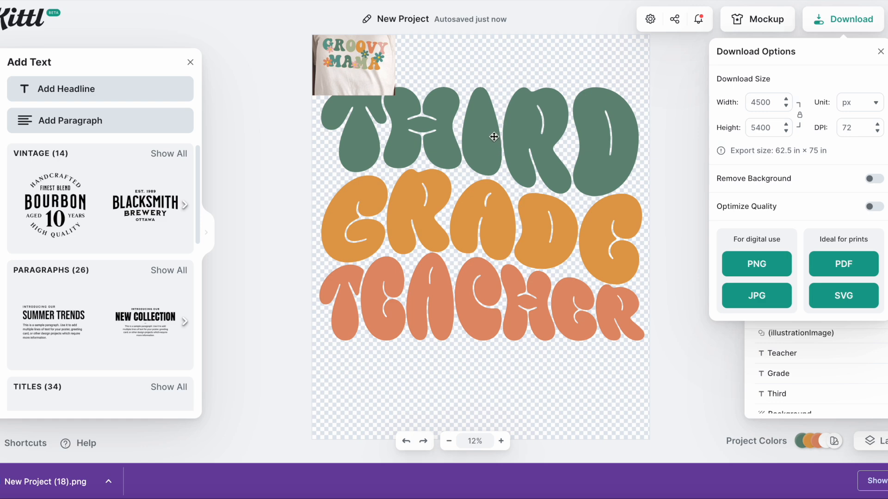
click(675, 171)
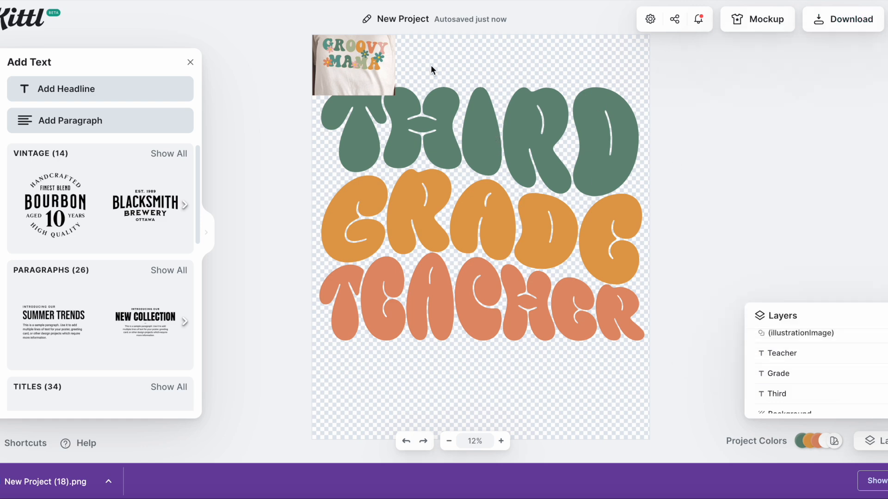
Move the Groovy Mama reference image off the artboard
click(364, 55)
drag(364, 54, 271, 53)
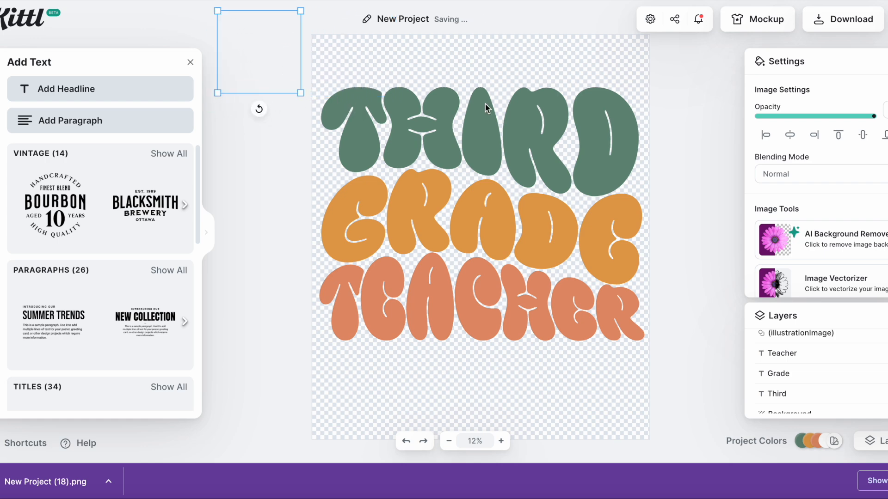
click(711, 156)
Download the design again as a PNG without the reference image
click(853, 14)
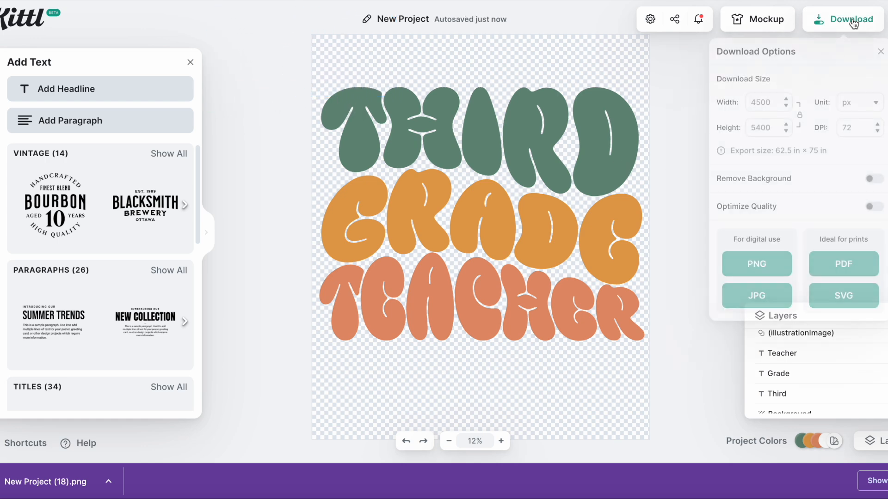
click(766, 265)
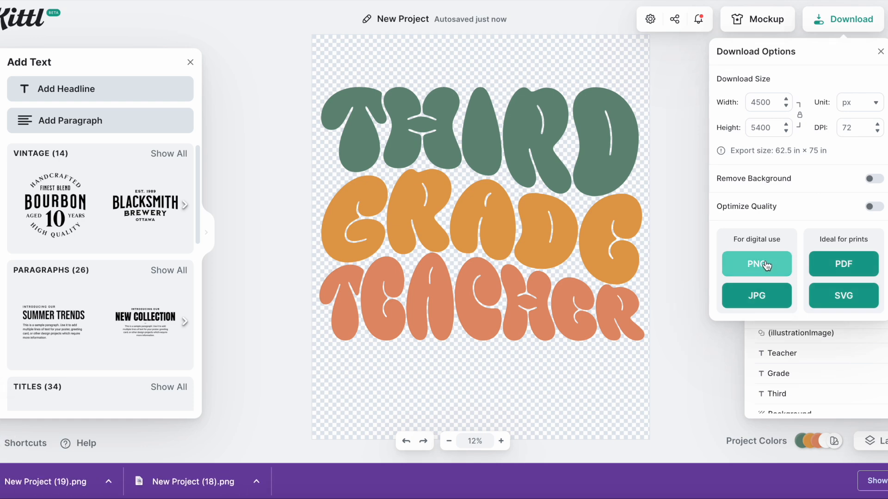
click(684, 275)
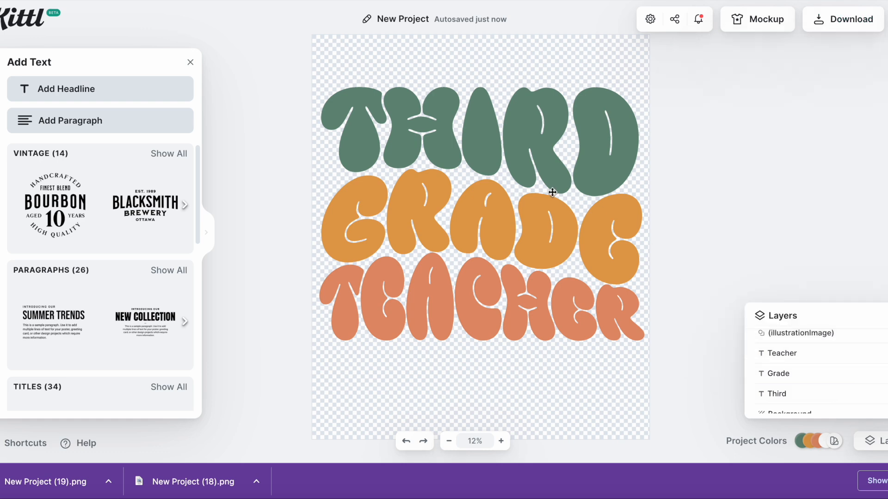
Retype the top line as FIRST and download the design as a PNG
click(537, 152)
key(BackSpace)
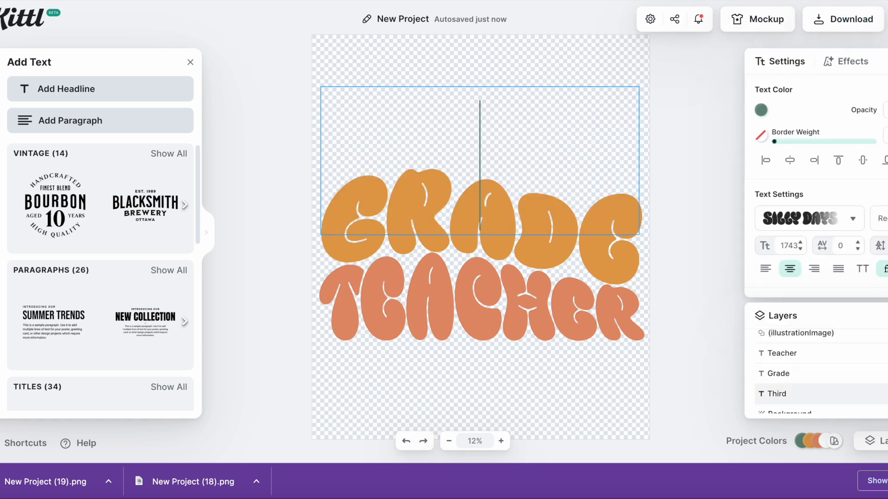
text(FIRS)
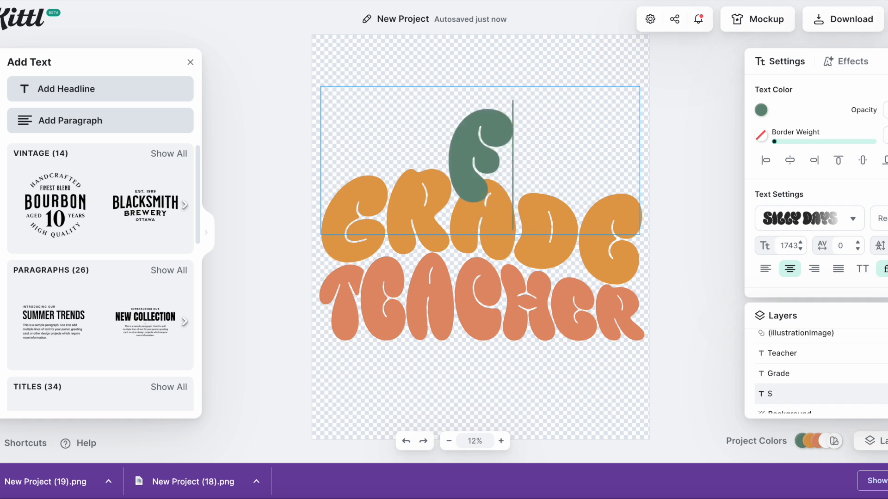
text(T)
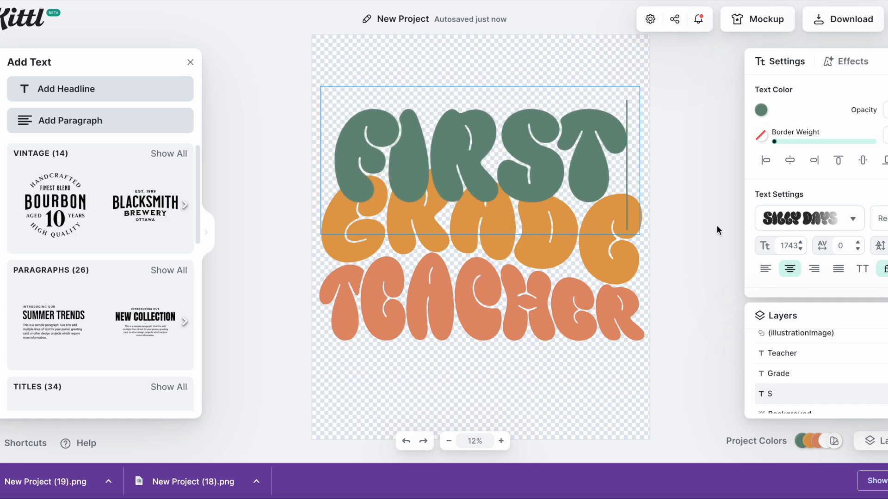
key(Escape)
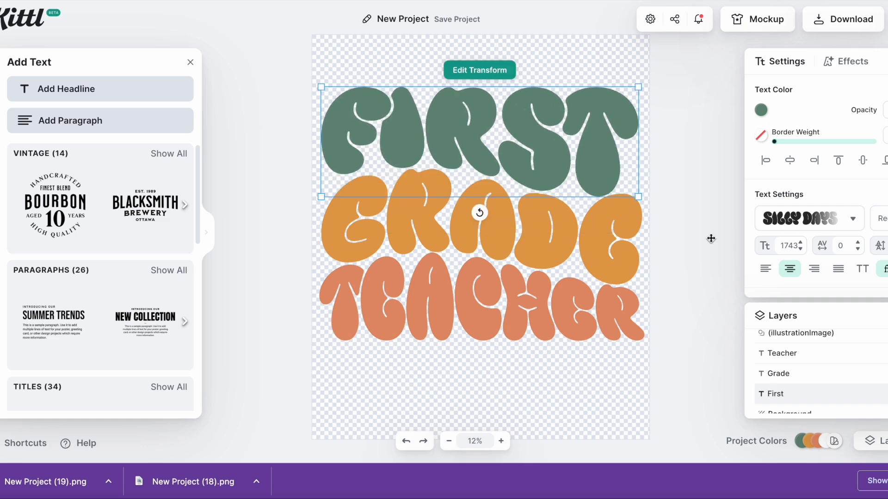
click(843, 19)
click(756, 263)
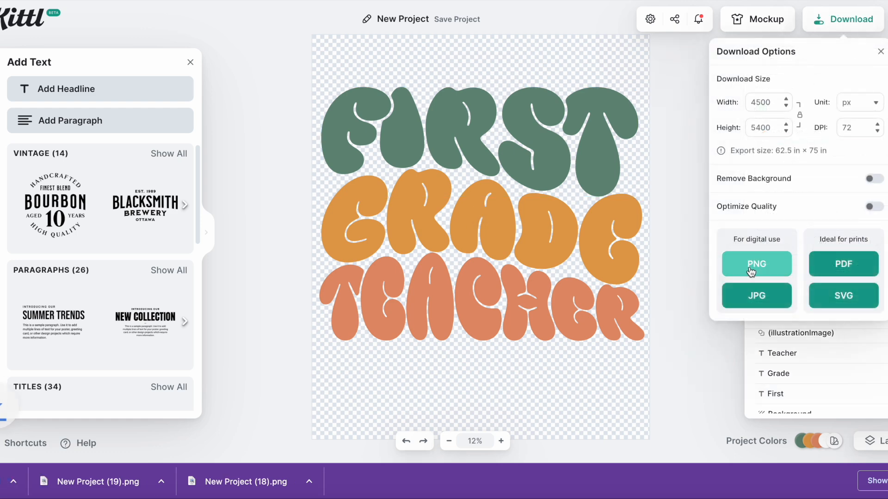
Retype the top line as Second and download the design as a PNG
click(489, 123)
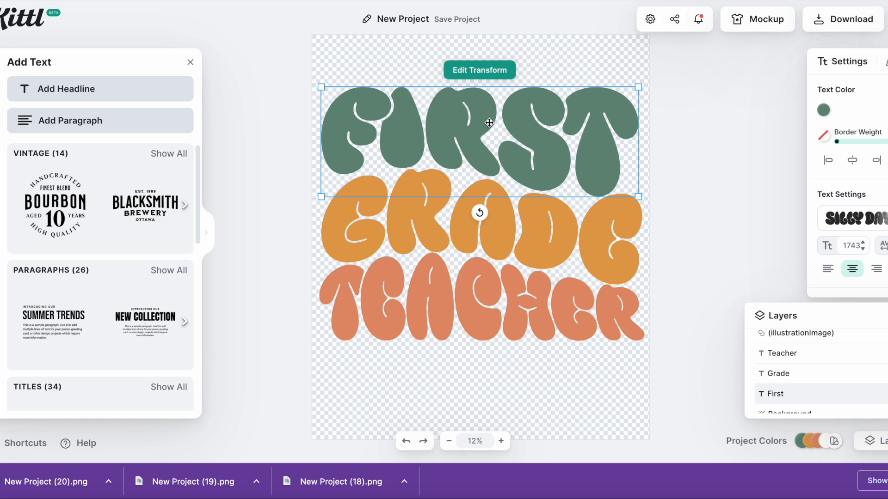
double_click(488, 122)
text(Second)
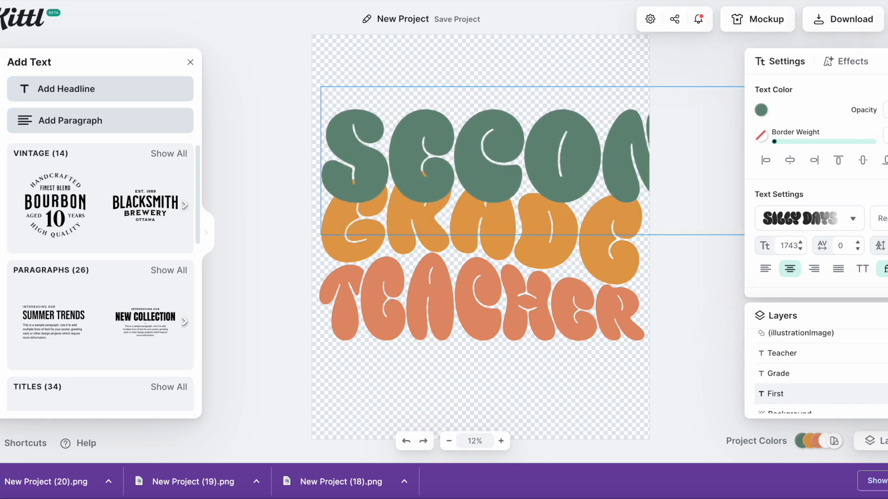
key(Escape)
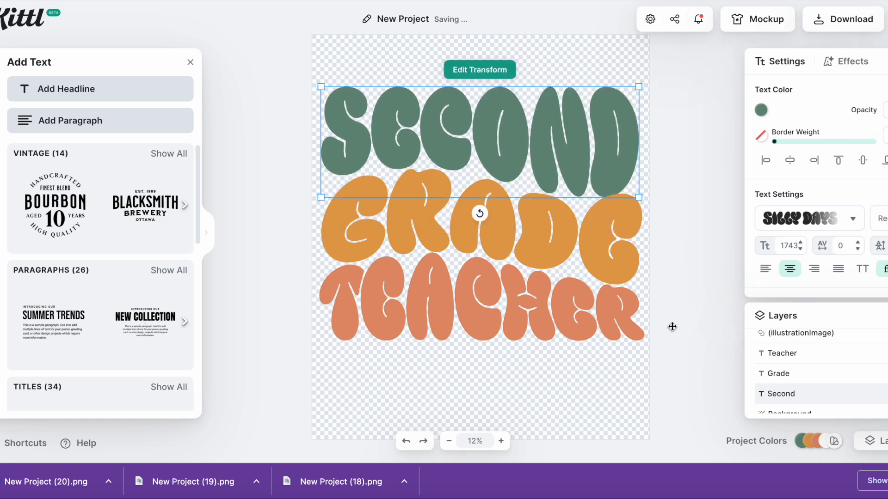
click(844, 20)
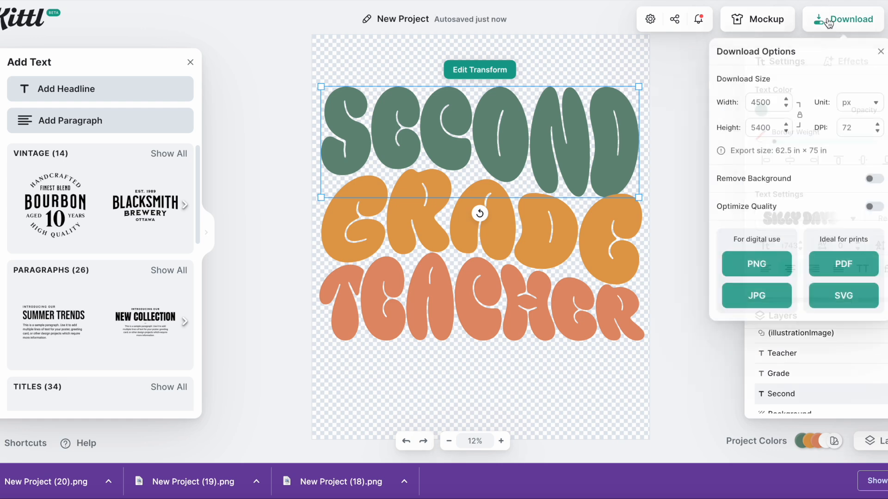
click(758, 264)
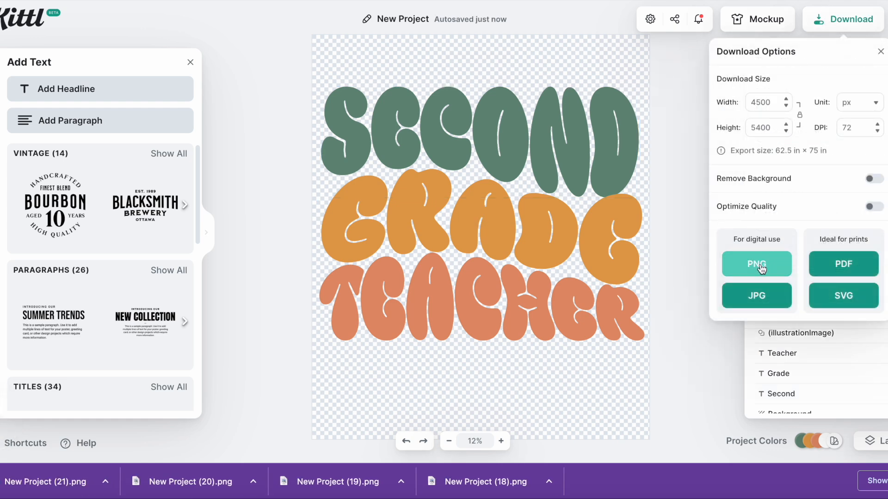
Retype the top line as Fourth and download the design as a PNG
double_click(552, 165)
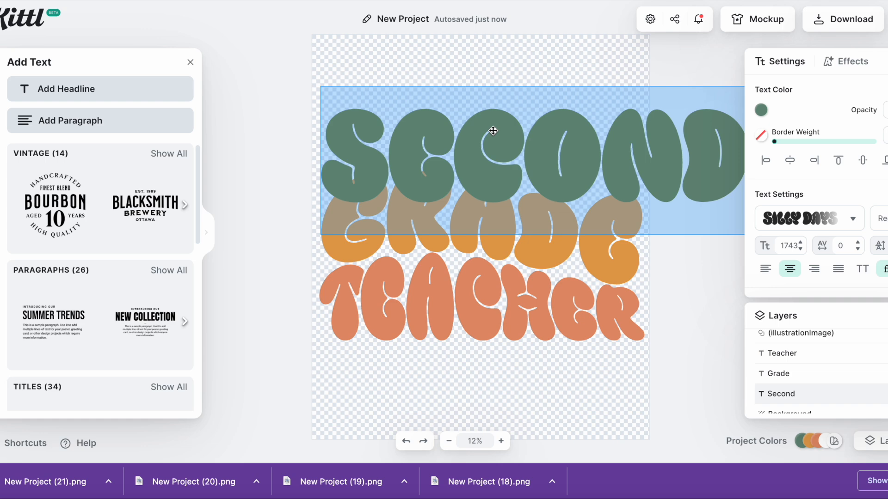
key(BackSpace)
text(Thir)
key(BackSpace)
key(BackSpace)
key(BackSpace)
key(BackSpace)
text(Four)
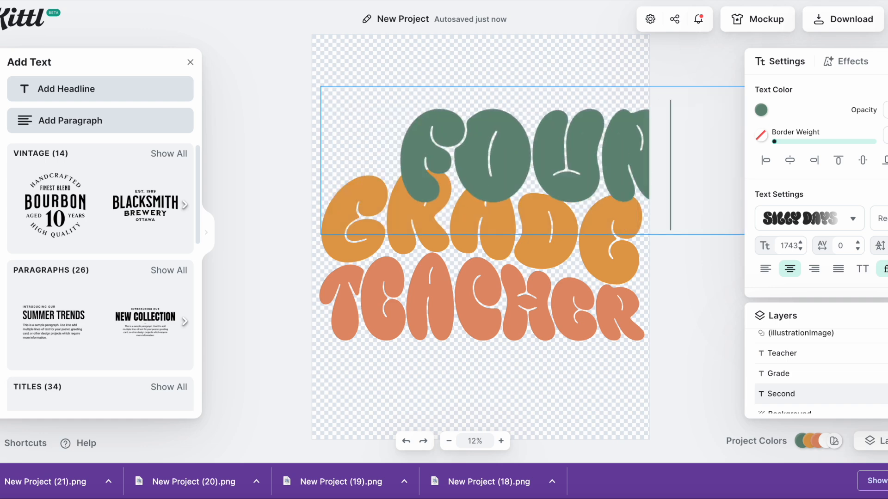
text(th)
key(Escape)
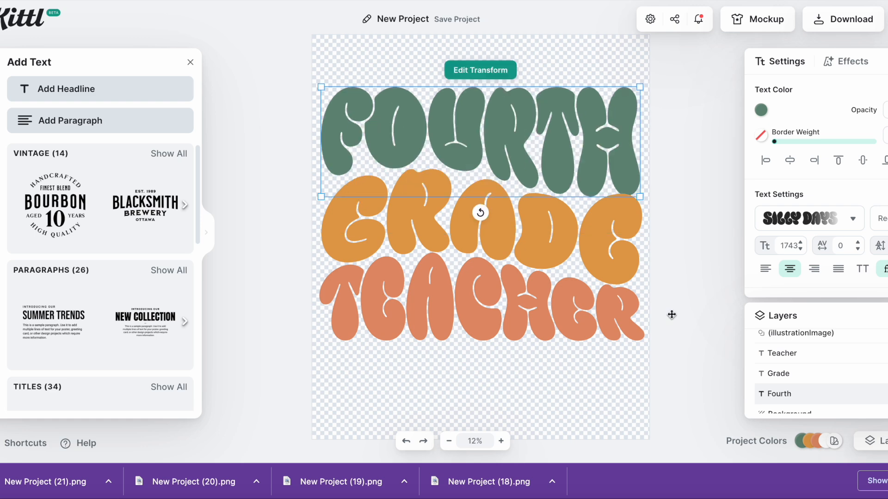
click(844, 20)
click(763, 266)
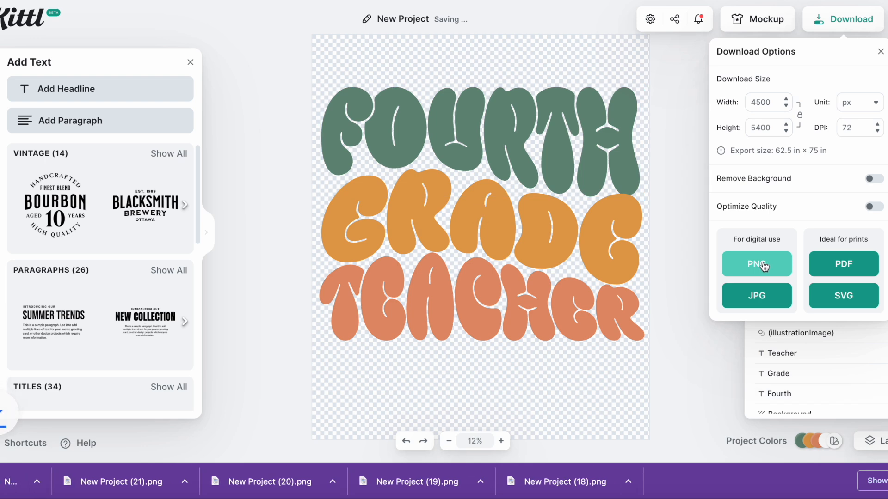
Retype the top line as Fifth and download the design as a PNG
click(479, 131)
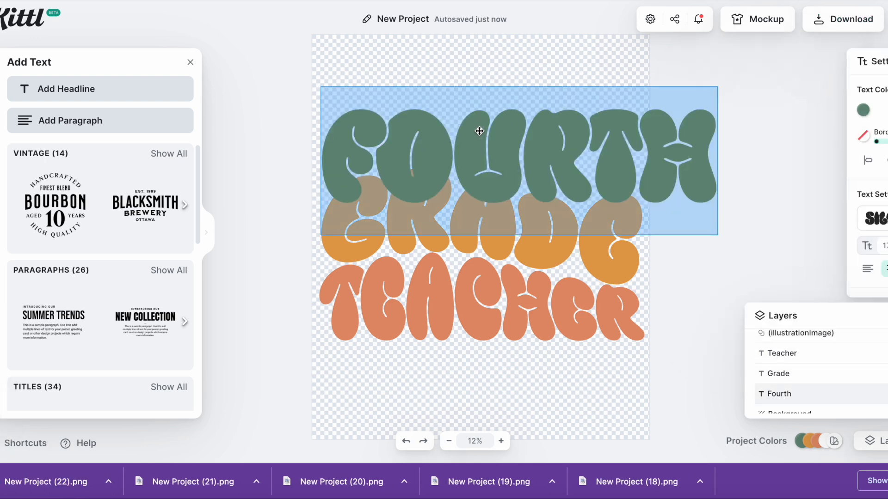
key(BackSpace)
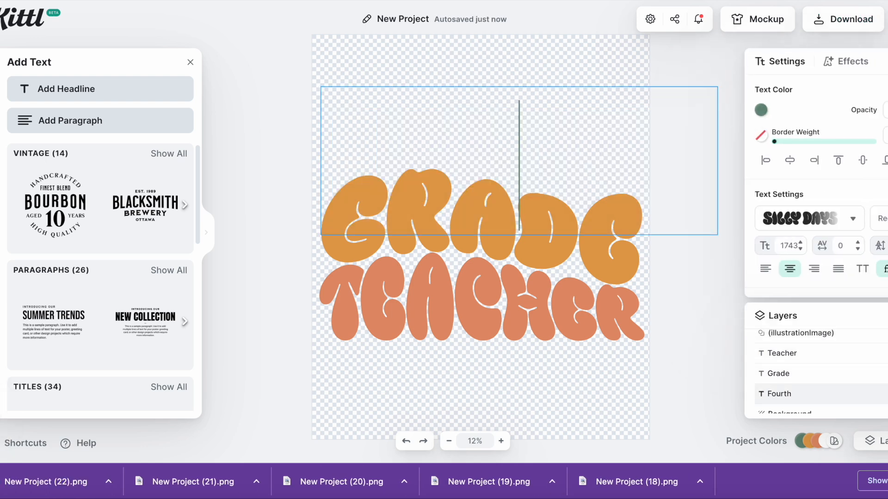
text(Fifth)
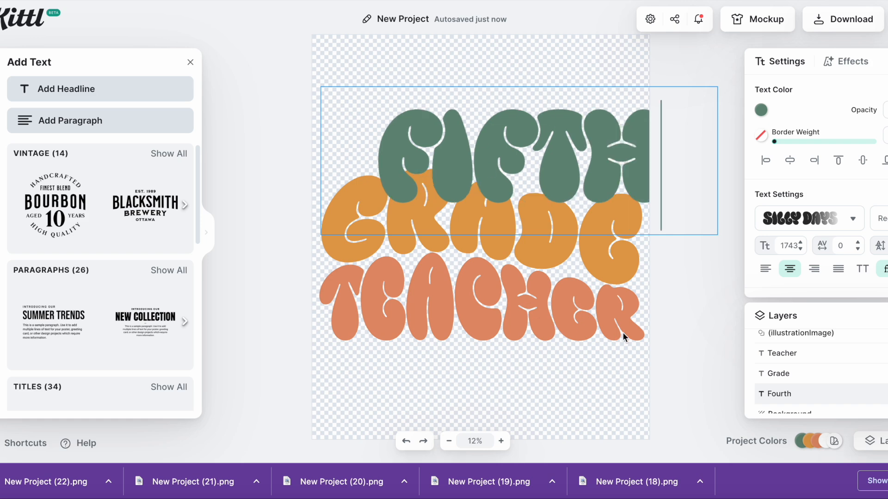
key(Escape)
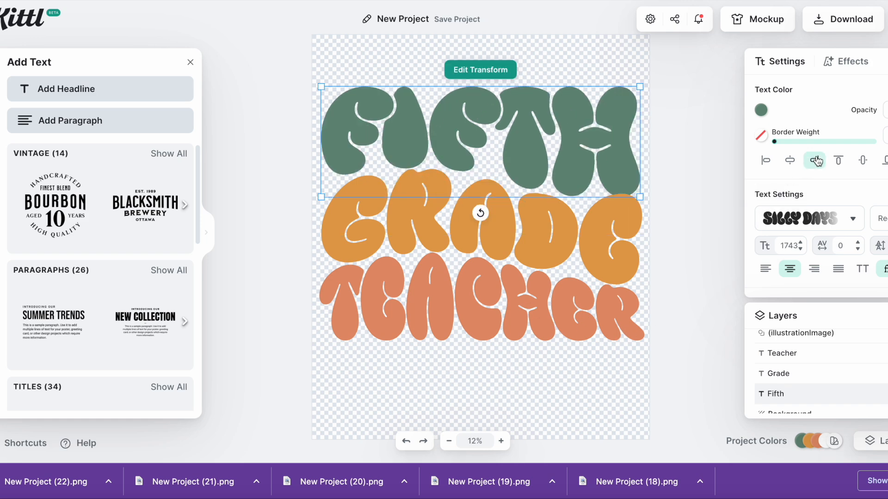
click(851, 20)
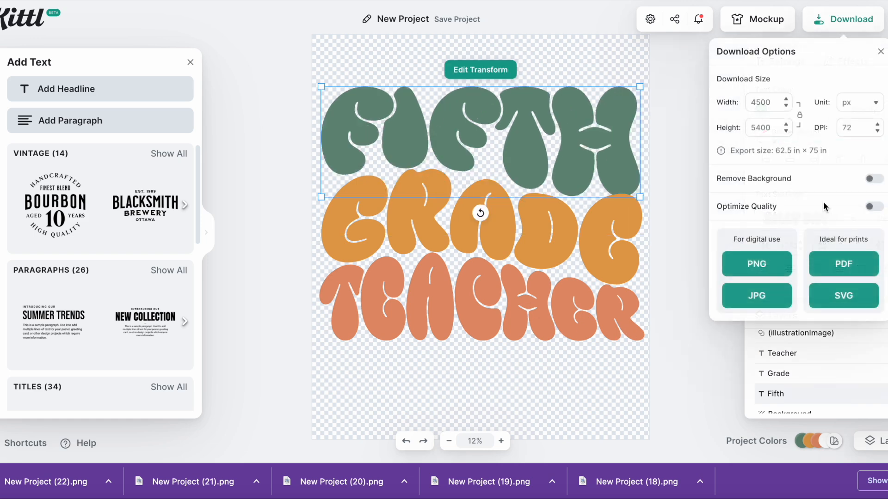
click(764, 273)
Retype the top line of the design as Kinder
click(543, 144)
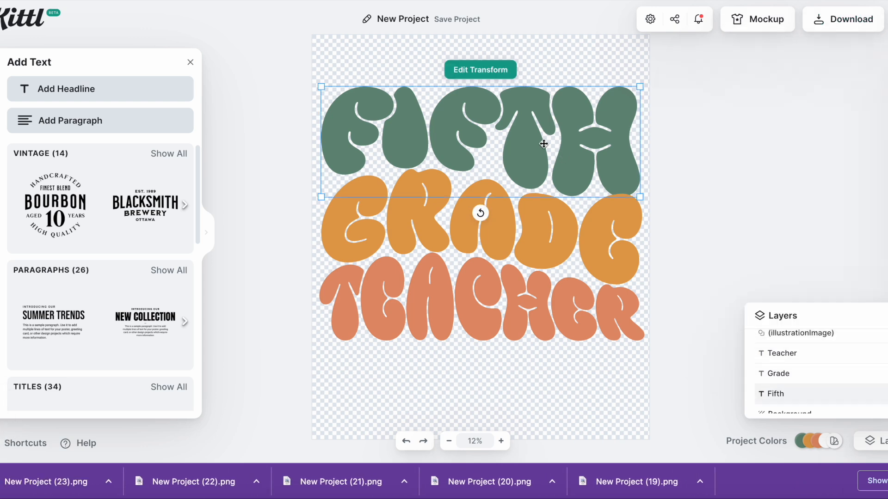
double_click(543, 144)
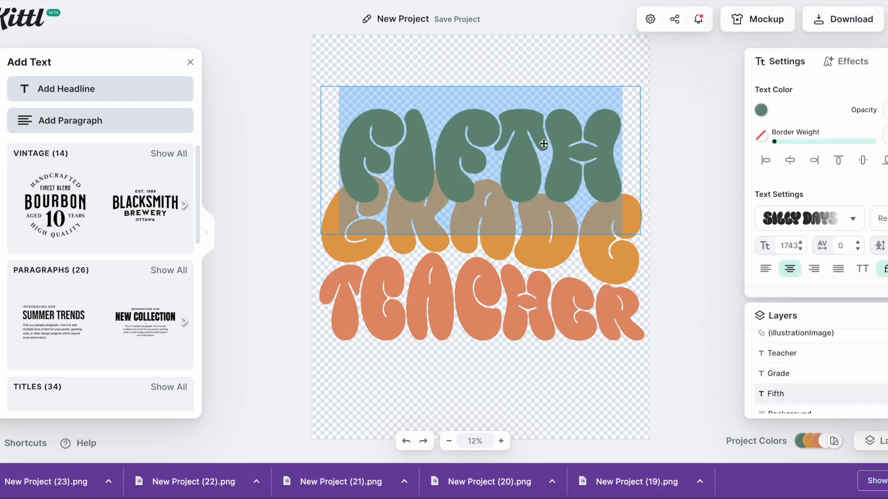
key(BackSpace)
text(Kinder)
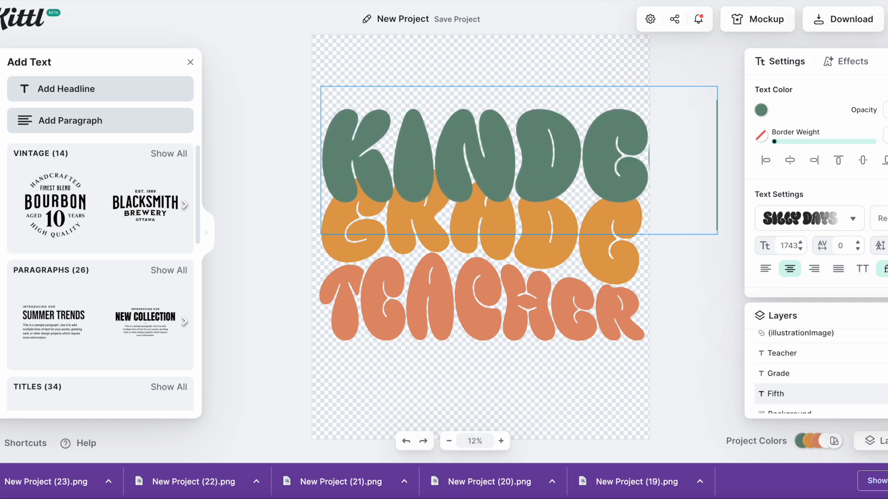
Retype the middle line as Garten and download the design as a PNG
click(542, 234)
double_click(539, 236)
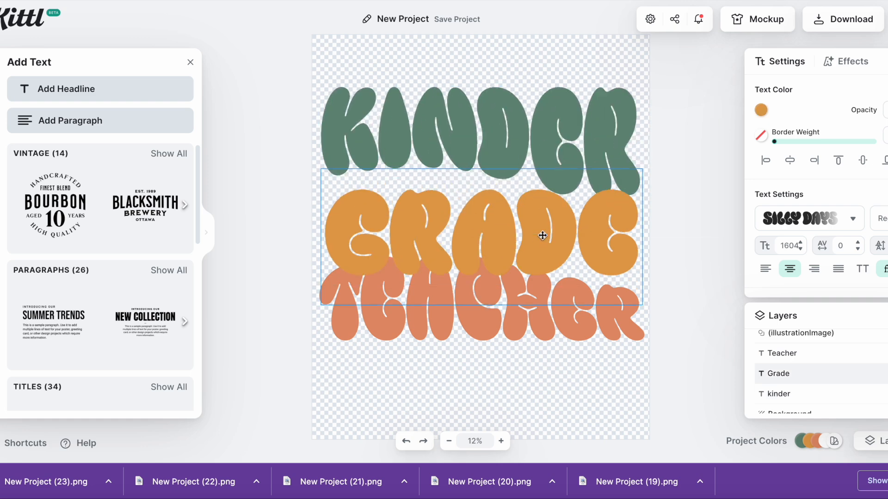
text(arten)
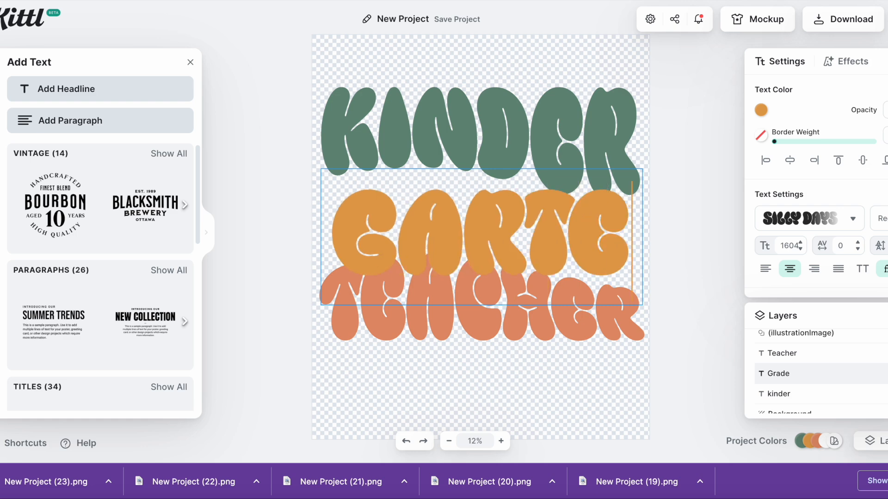
key(Escape)
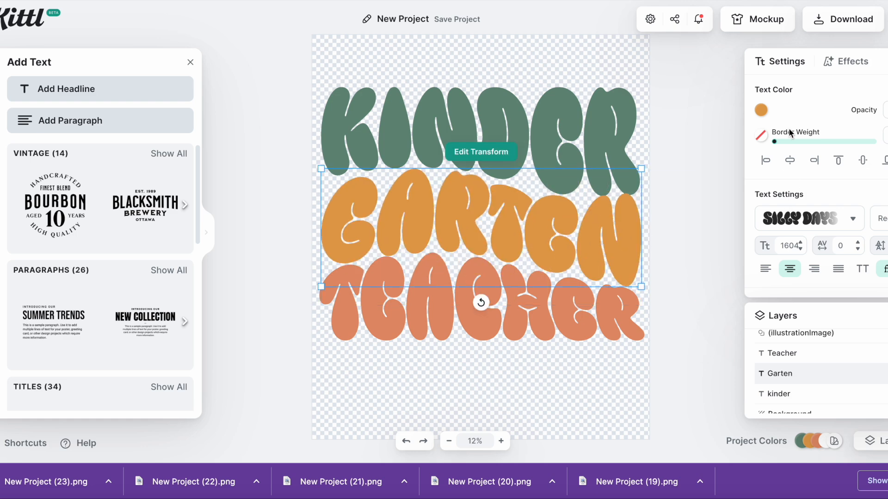
click(842, 23)
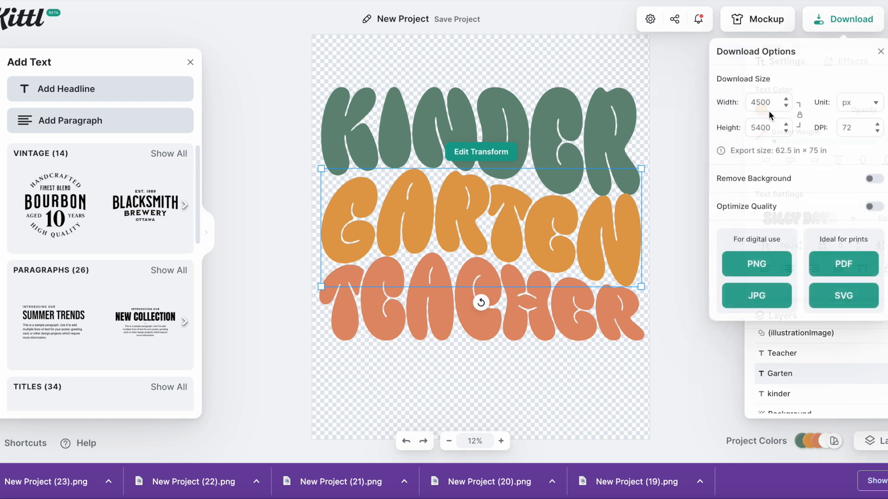
click(751, 262)
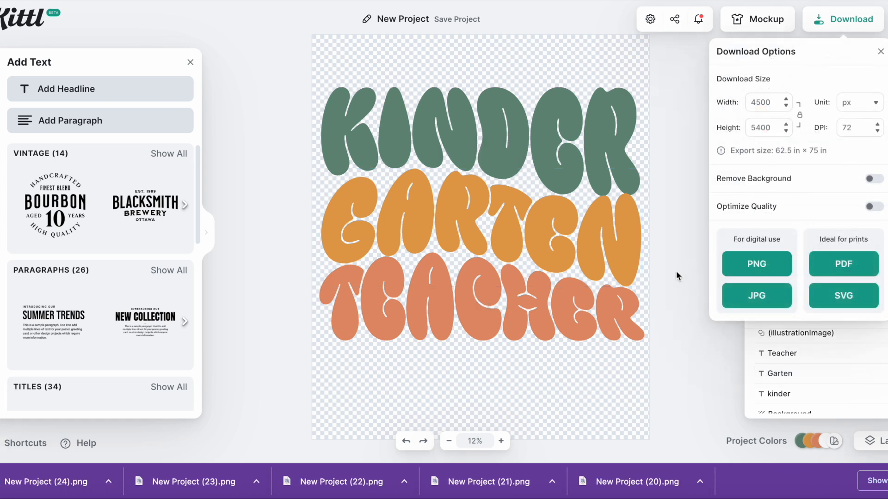
click(676, 270)
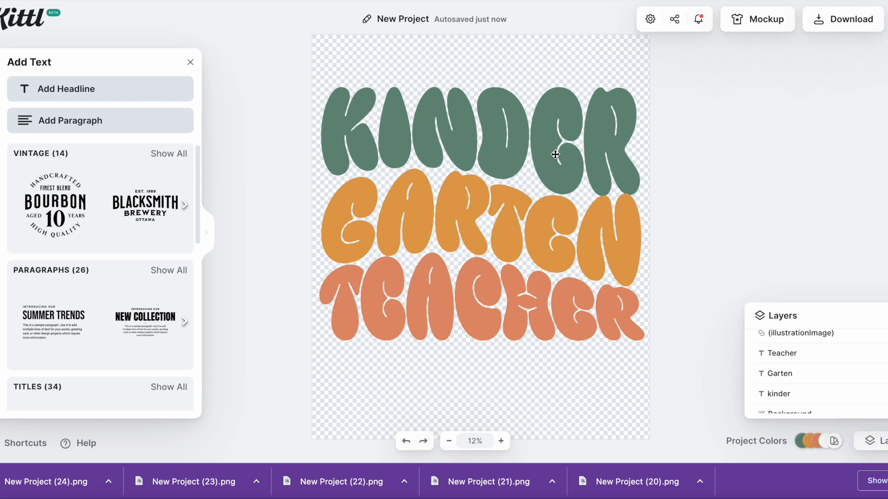
Retype the top line as School
click(555, 155)
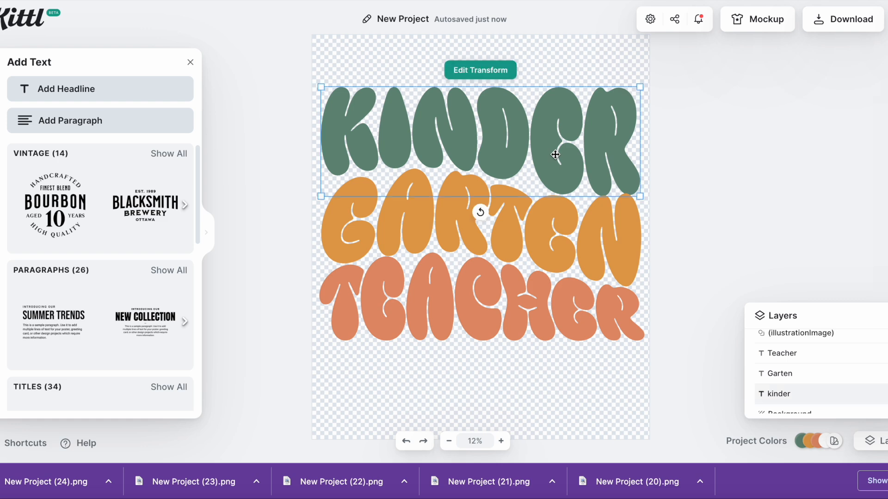
click(555, 155)
key(BackSpace)
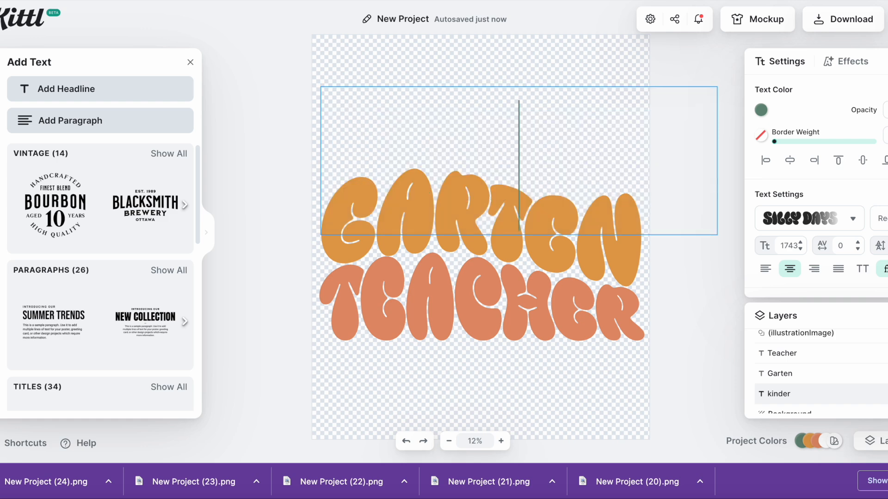
text(School)
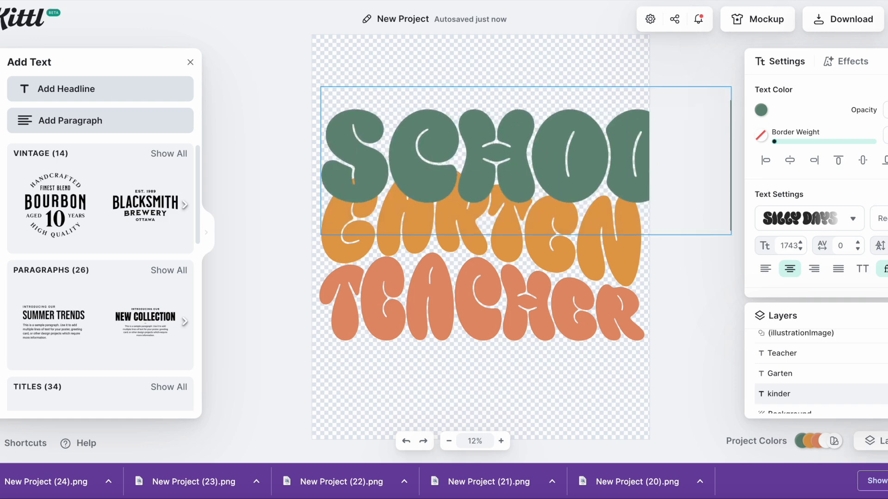
key(Escape)
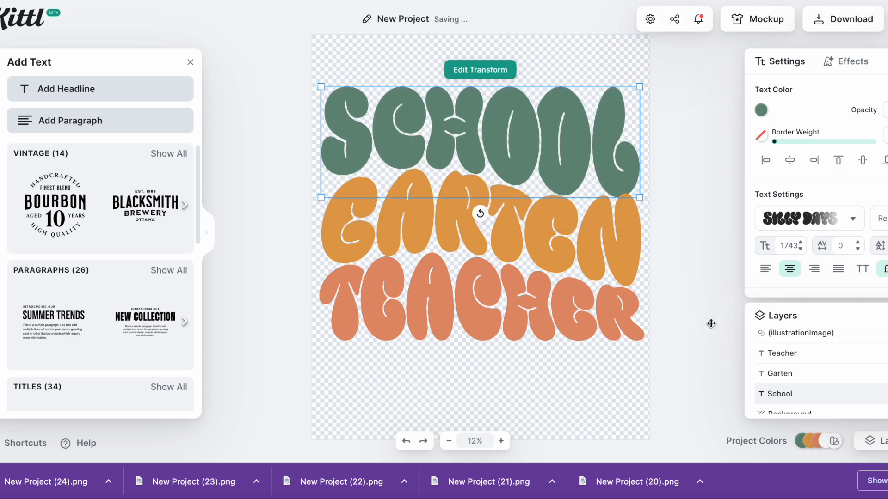
Retype the middle line as Office
double_click(552, 231)
text(Office)
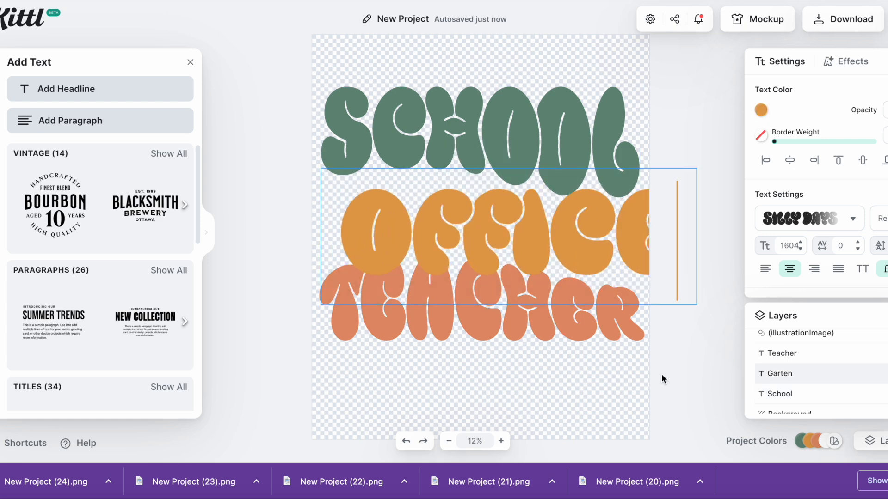
key(Escape)
Retype the bottom line as Staff
click(570, 319)
double_click(571, 318)
text(Staff)
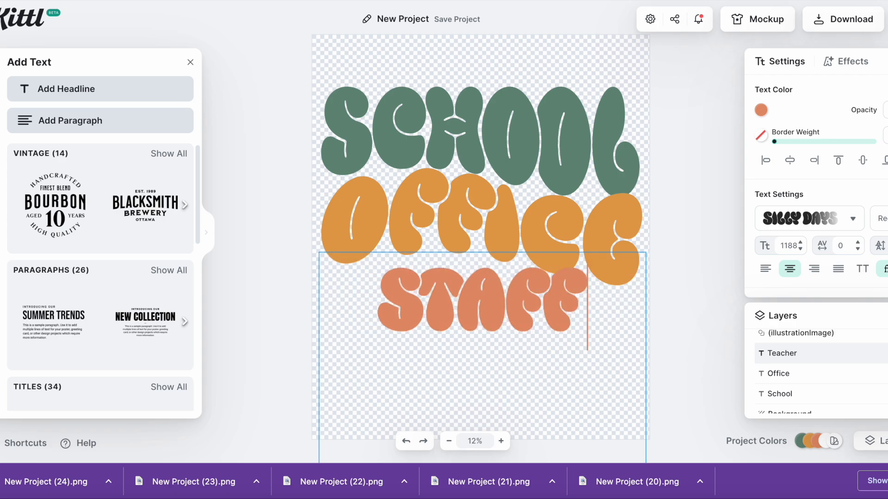